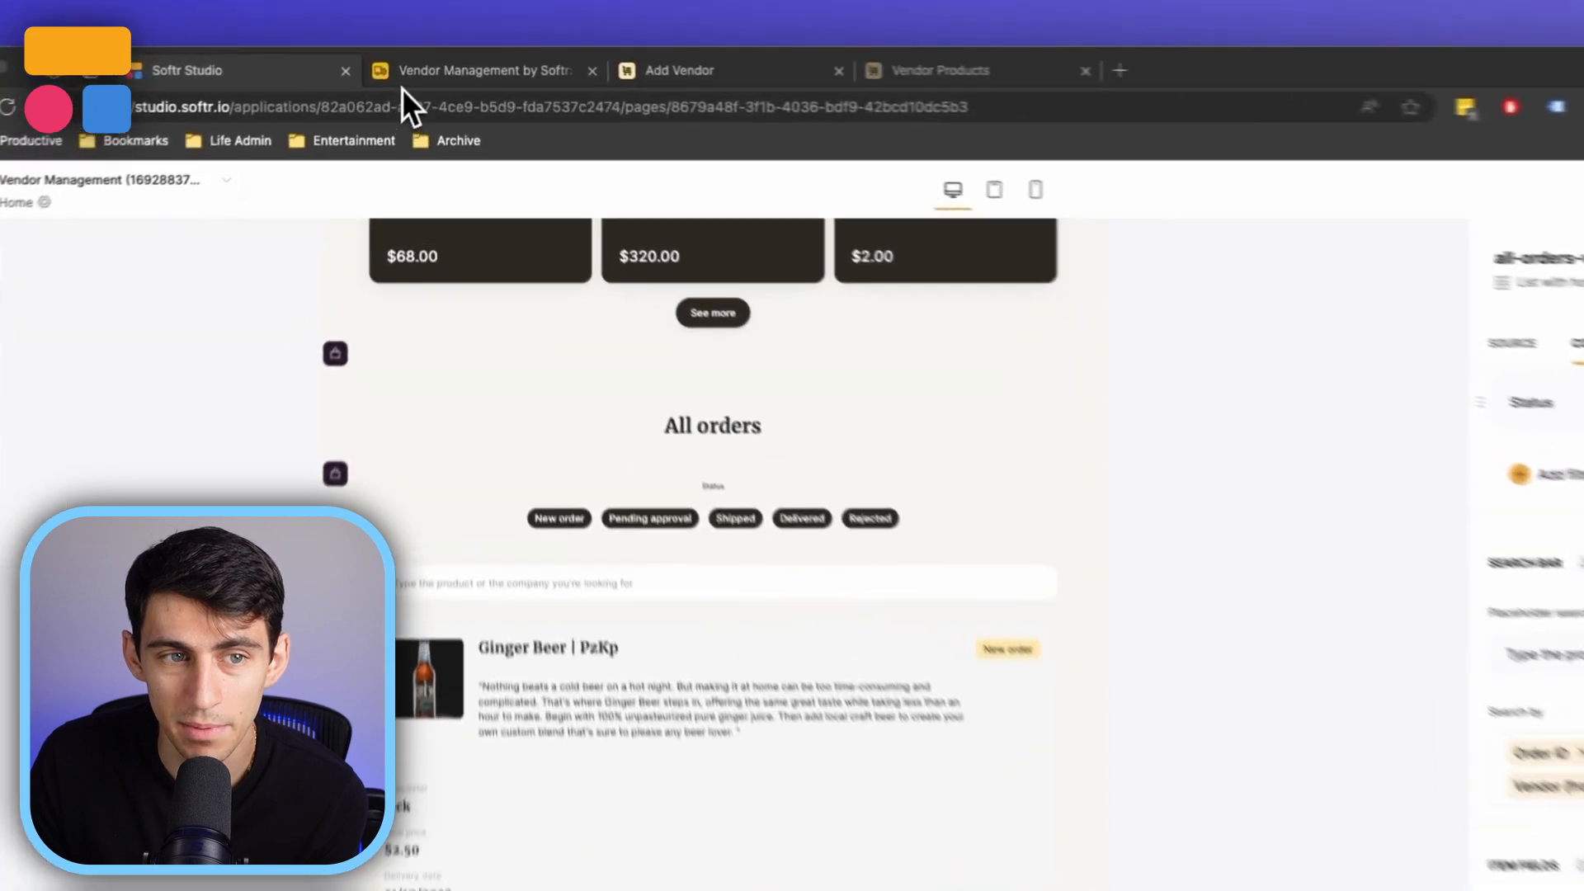
# View the Vendor Management by Softr base in Airtable, open the all-orders-vendors block's connected base from its source settings, and return to Softr Studio
pyautogui.click(420, 66)
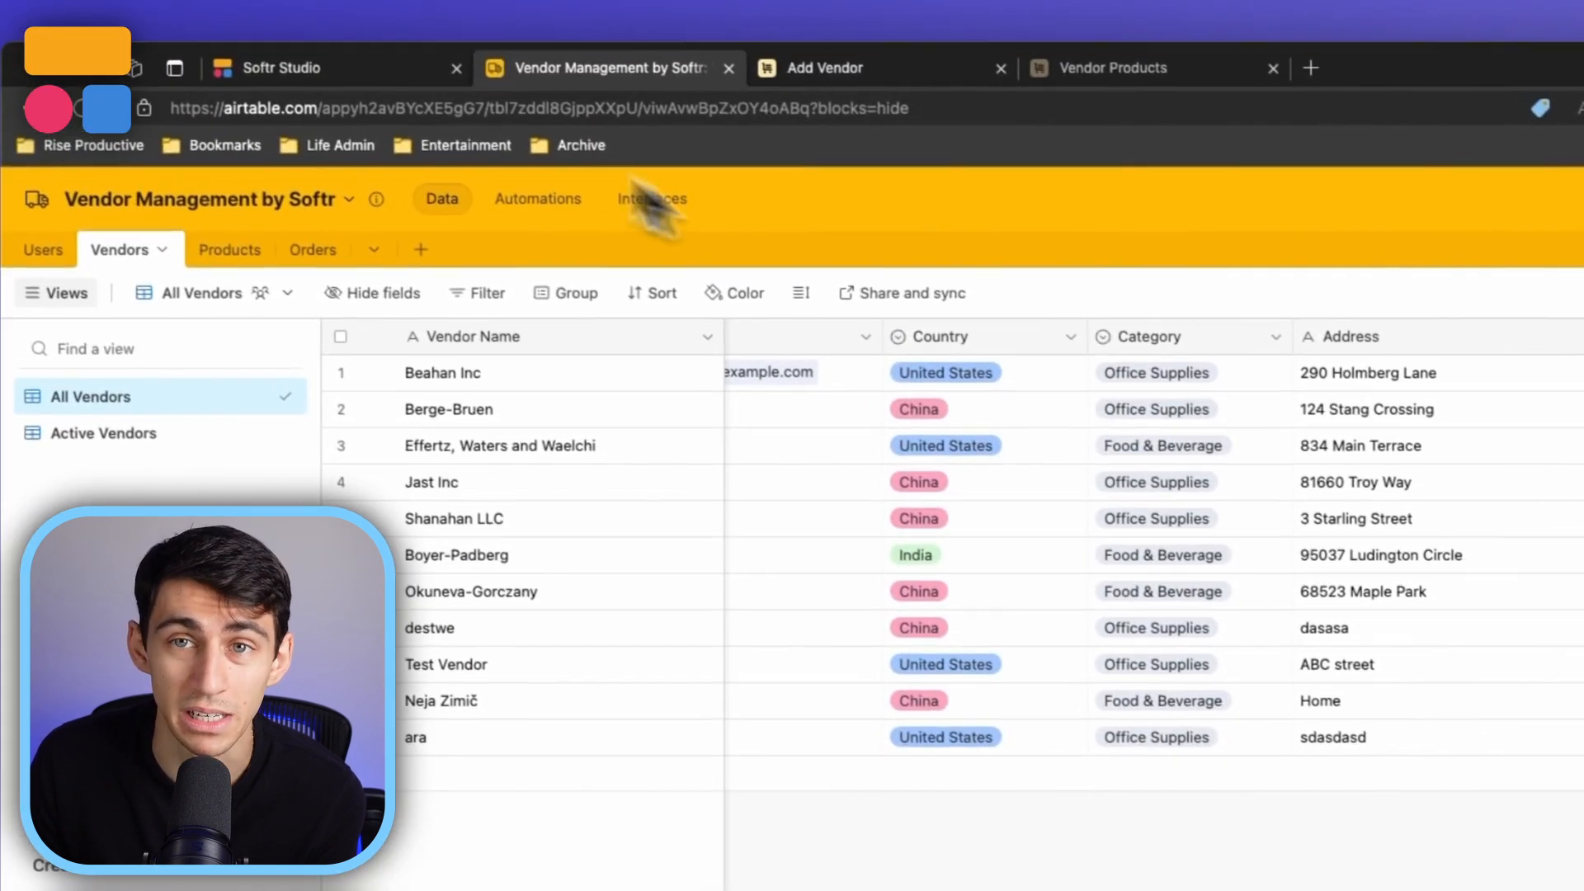
pyautogui.click(398, 74)
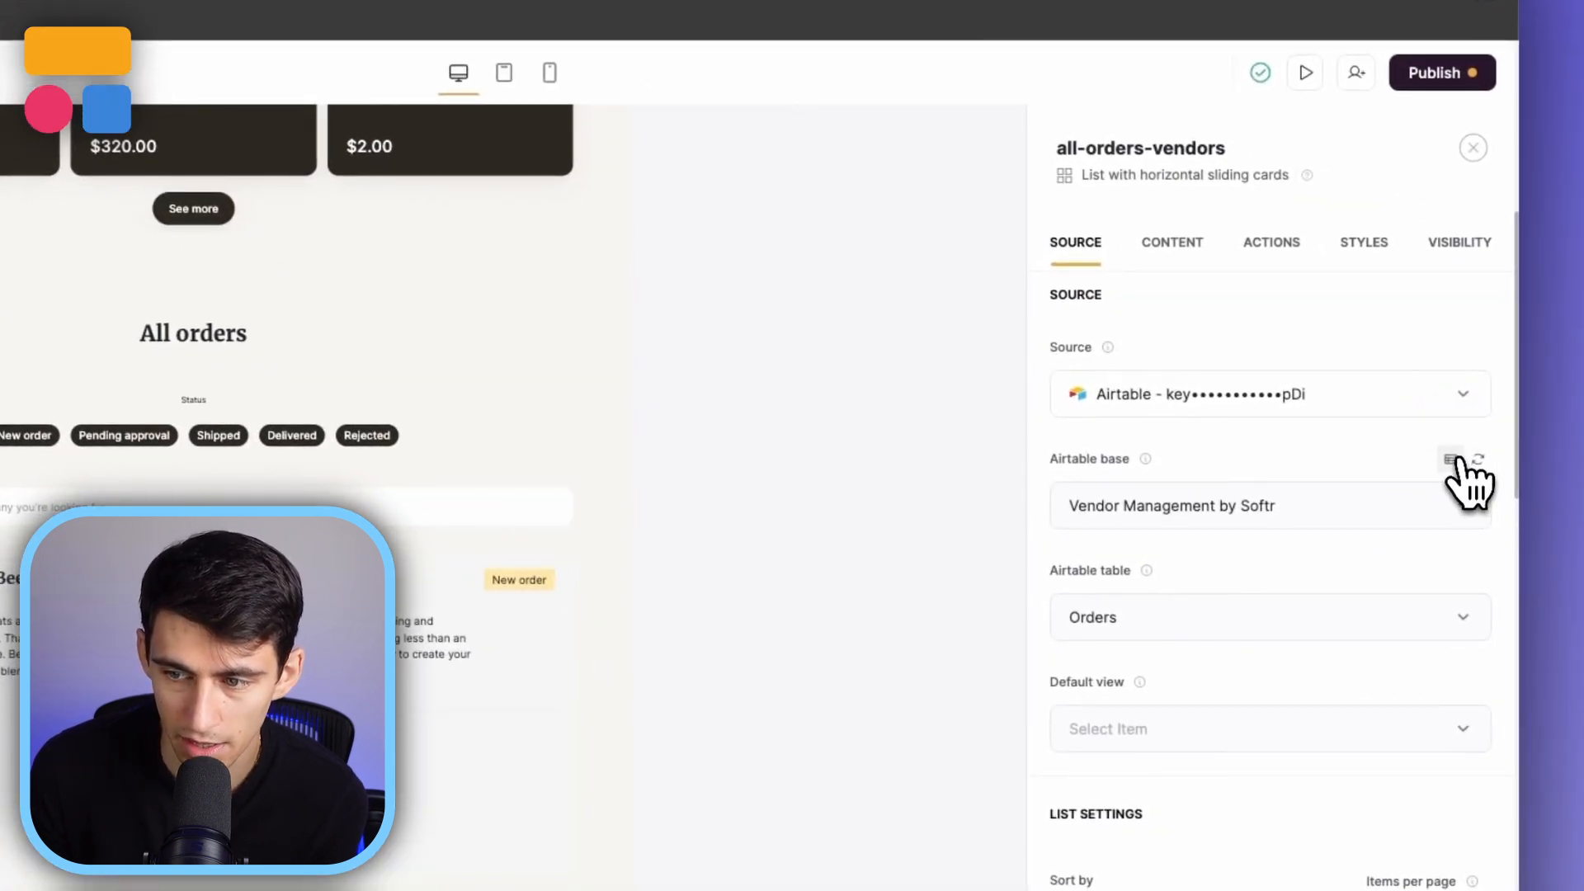
pyautogui.click(1451, 459)
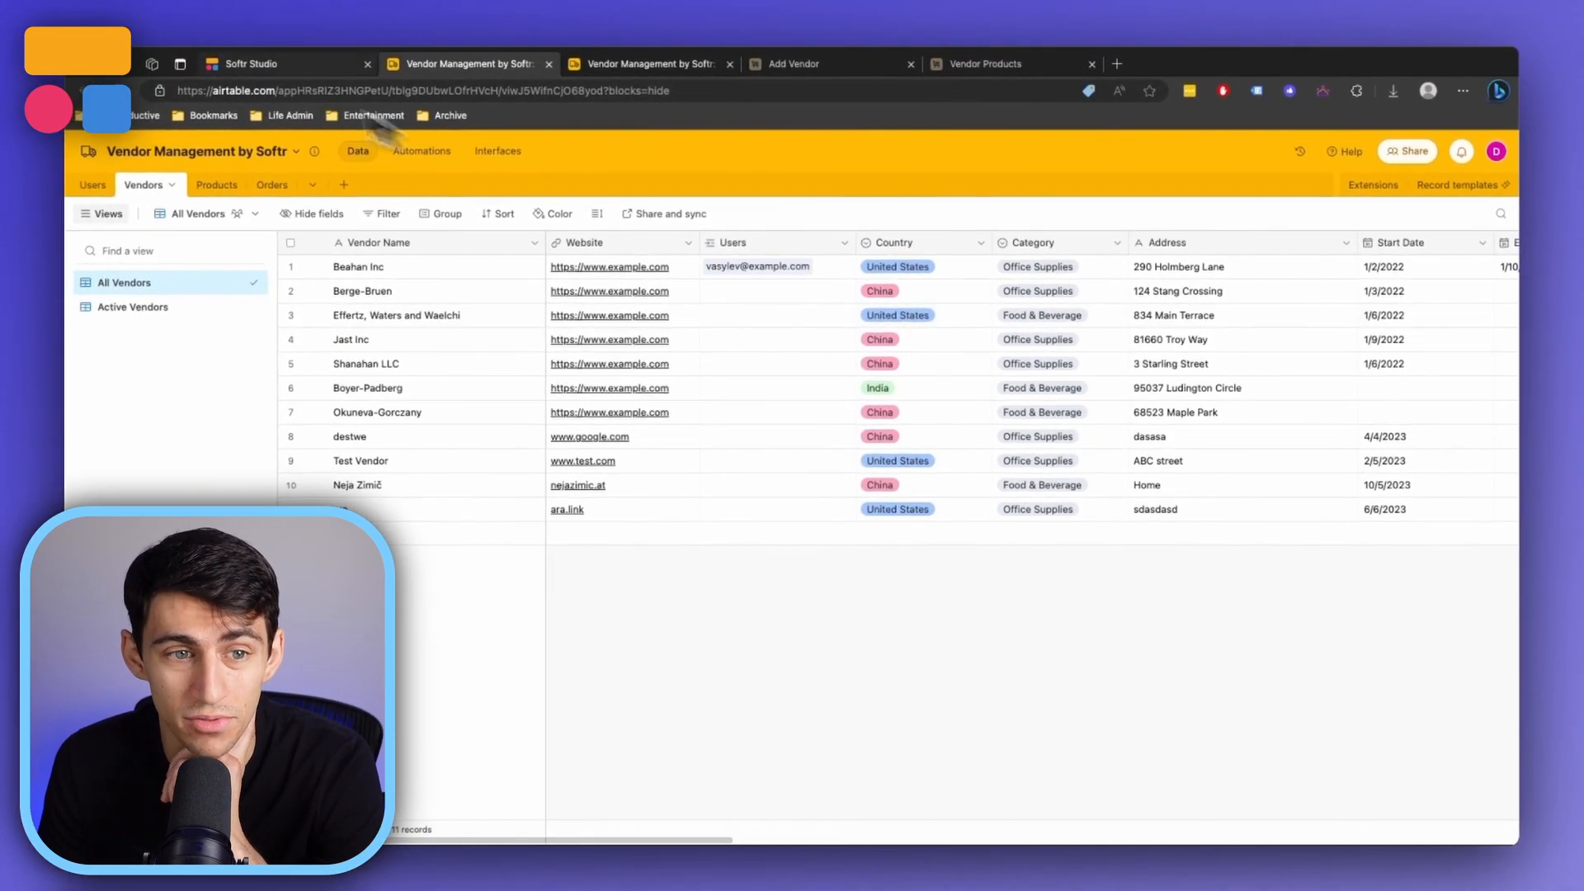
pyautogui.click(249, 72)
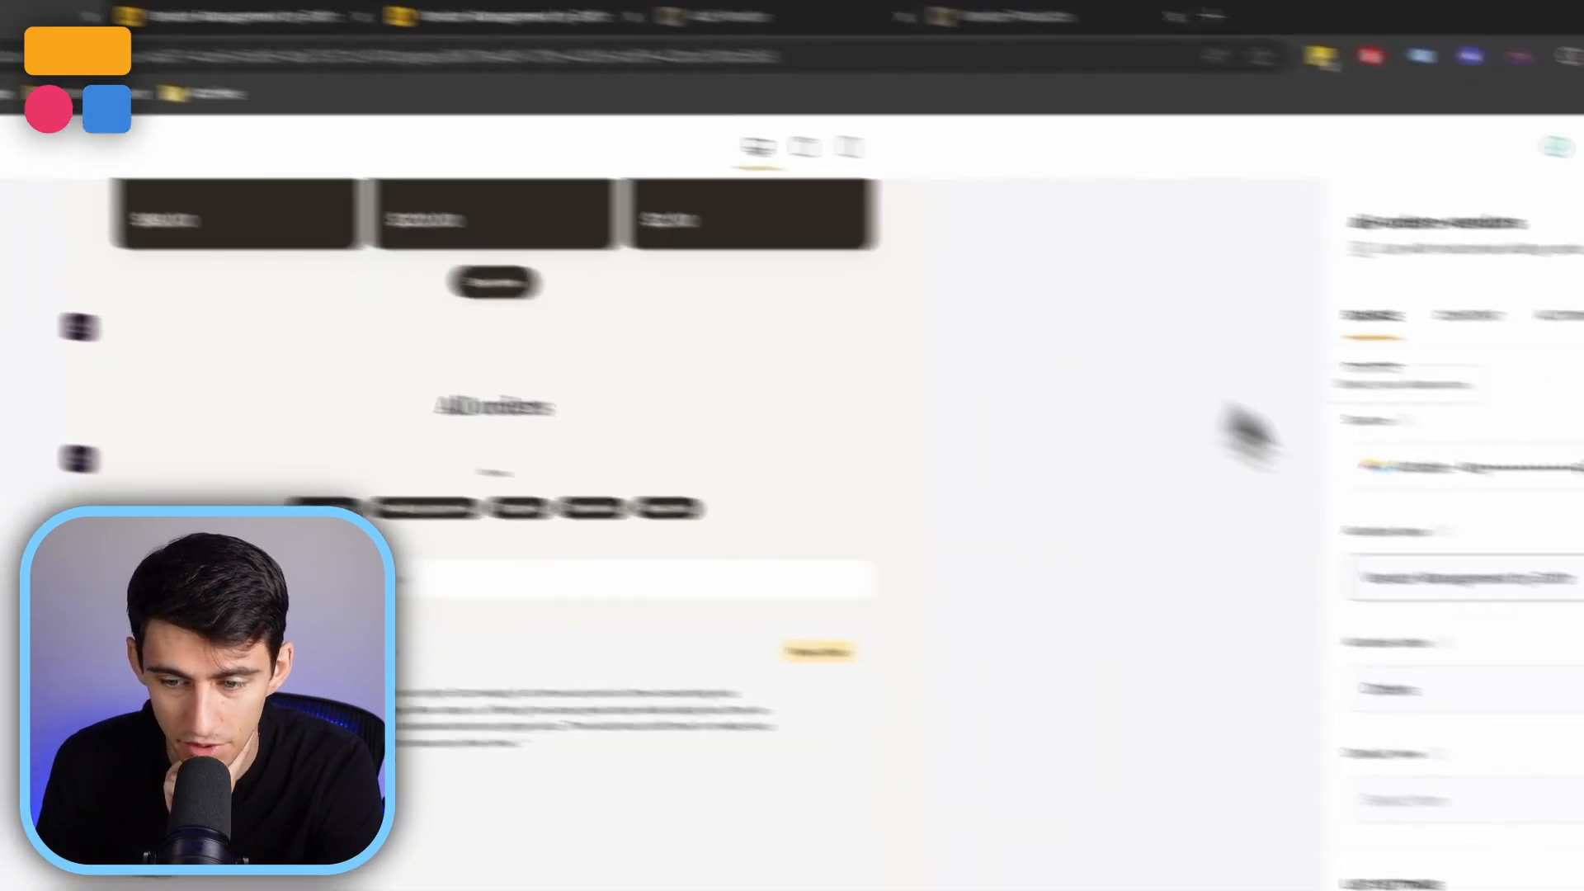
# Check which Airtable tables can be chosen as the source of the all-orders-vendors block
pyautogui.click(1180, 551)
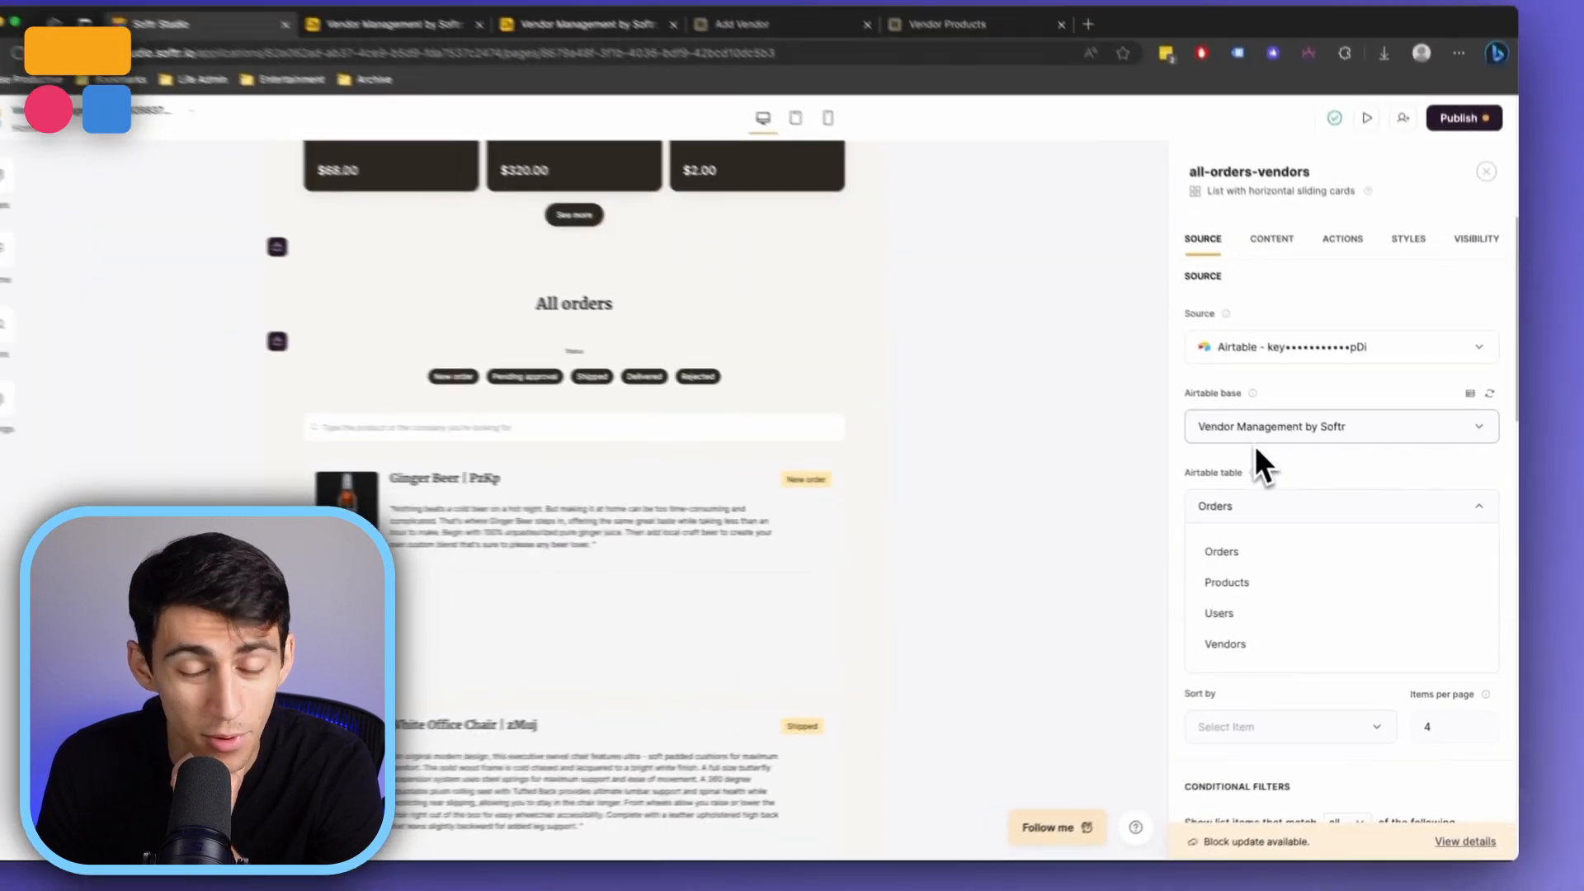
pyautogui.scroll(-1, 1288, 551)
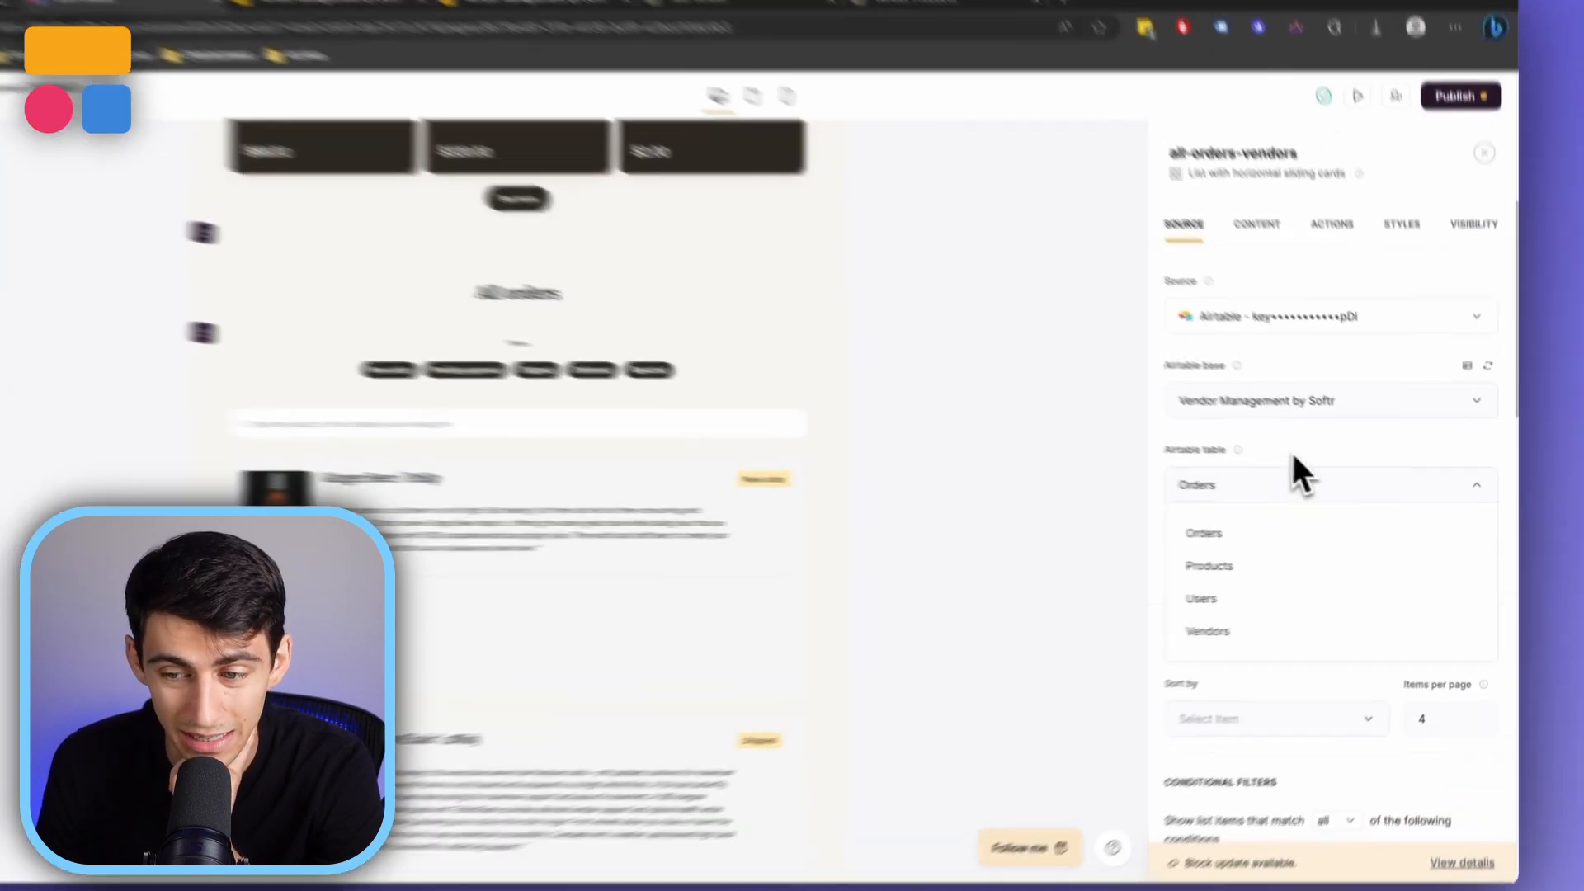
pyautogui.click(1307, 492)
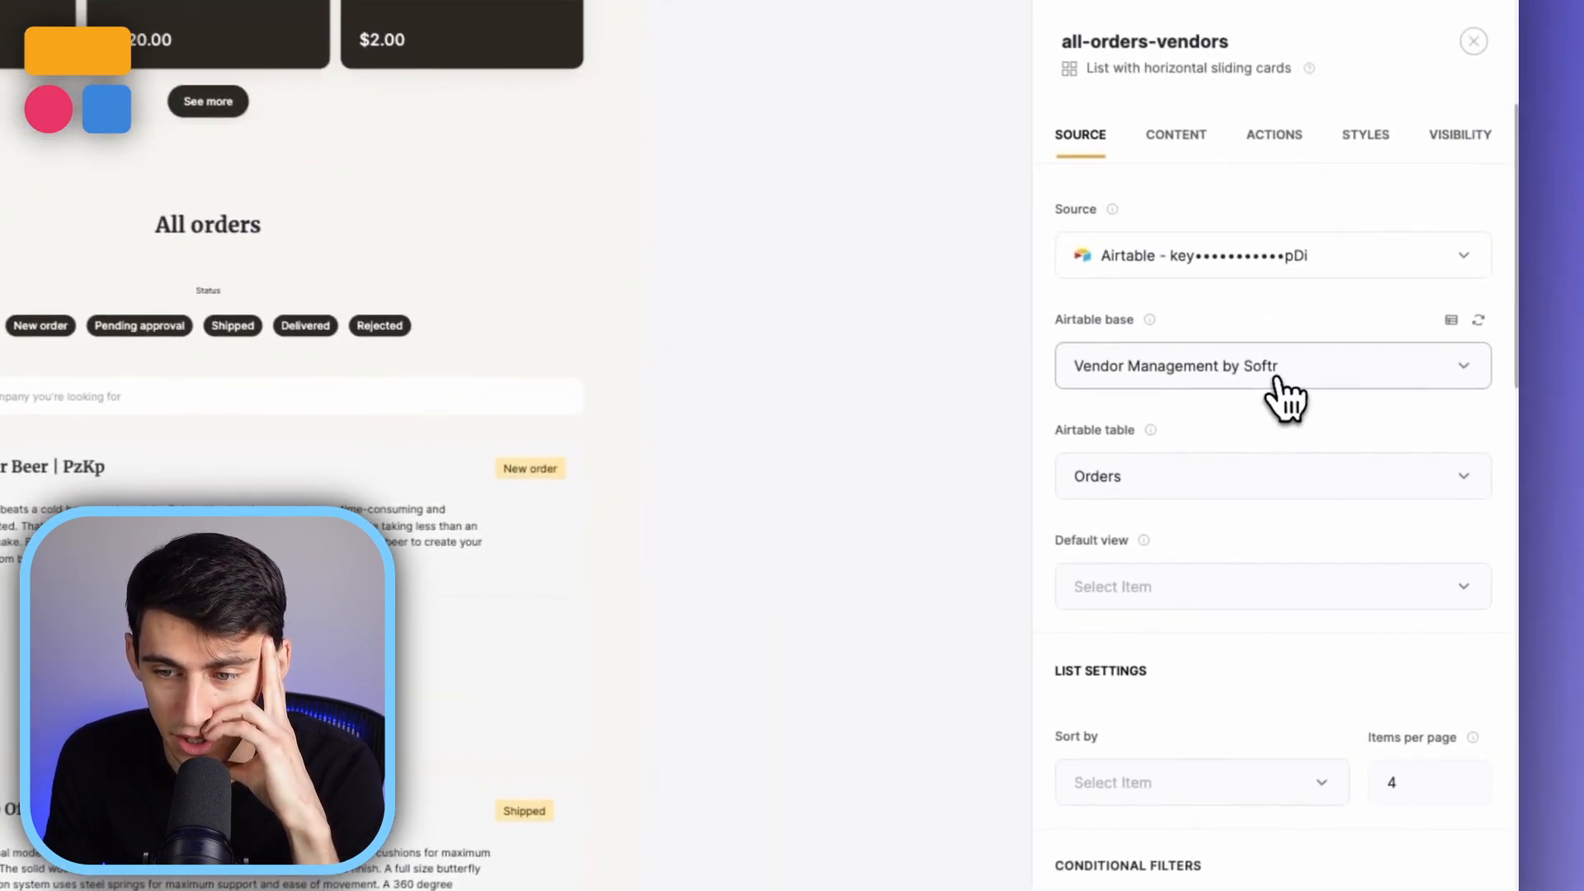
# Find the Vendor Management by Softr base by searching "vendor", select it as the block's Airtable base, and choose the Orders table
pyautogui.click(1361, 423)
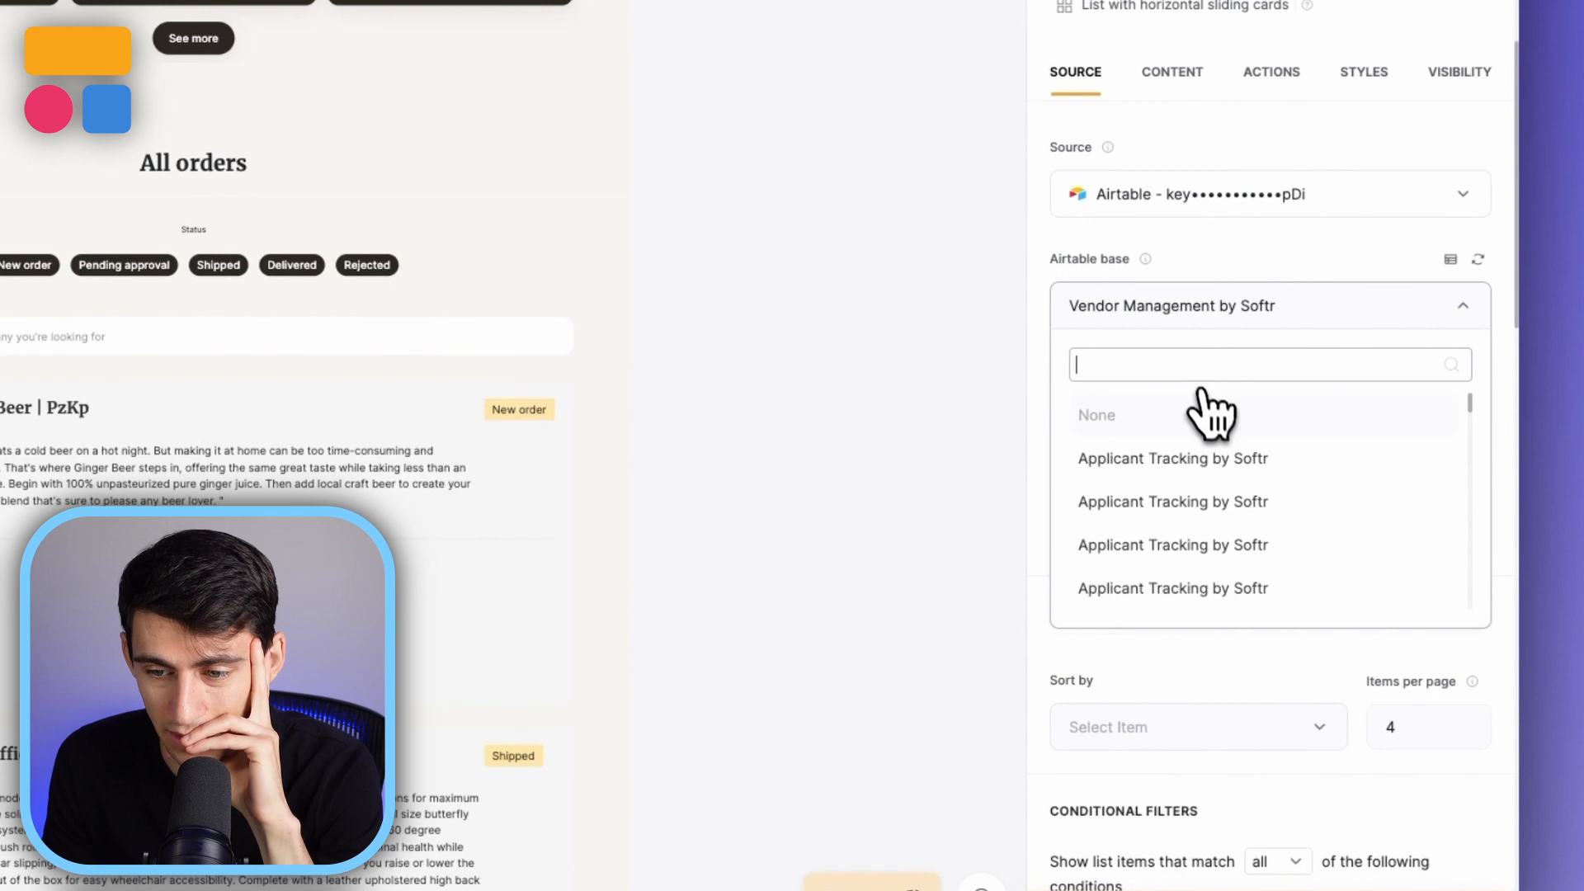
pyautogui.write('vendor')
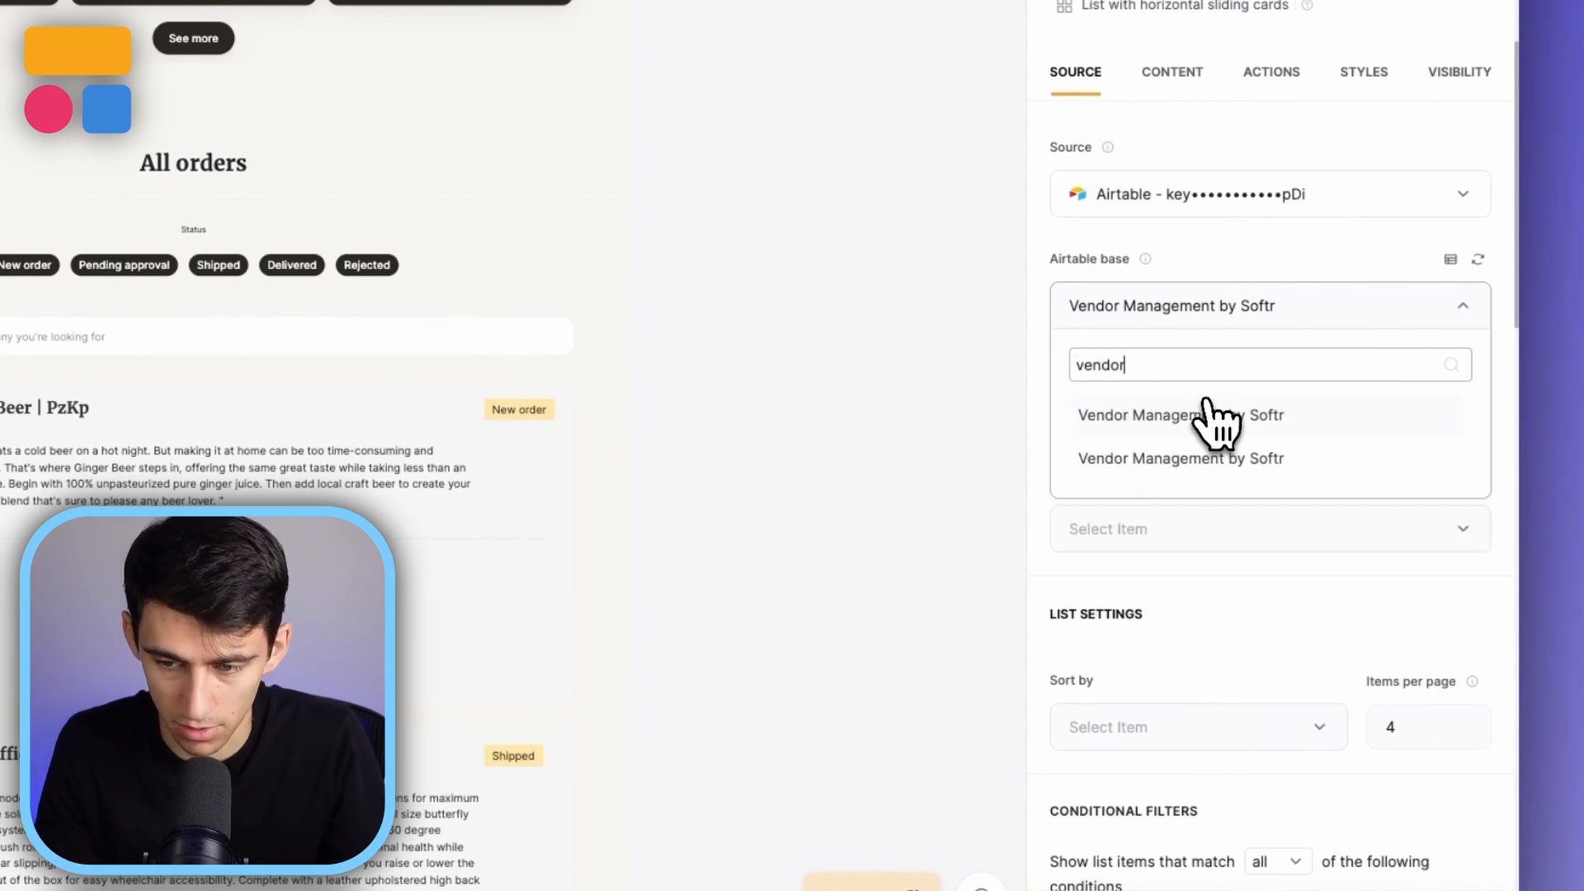
pyautogui.click(1229, 417)
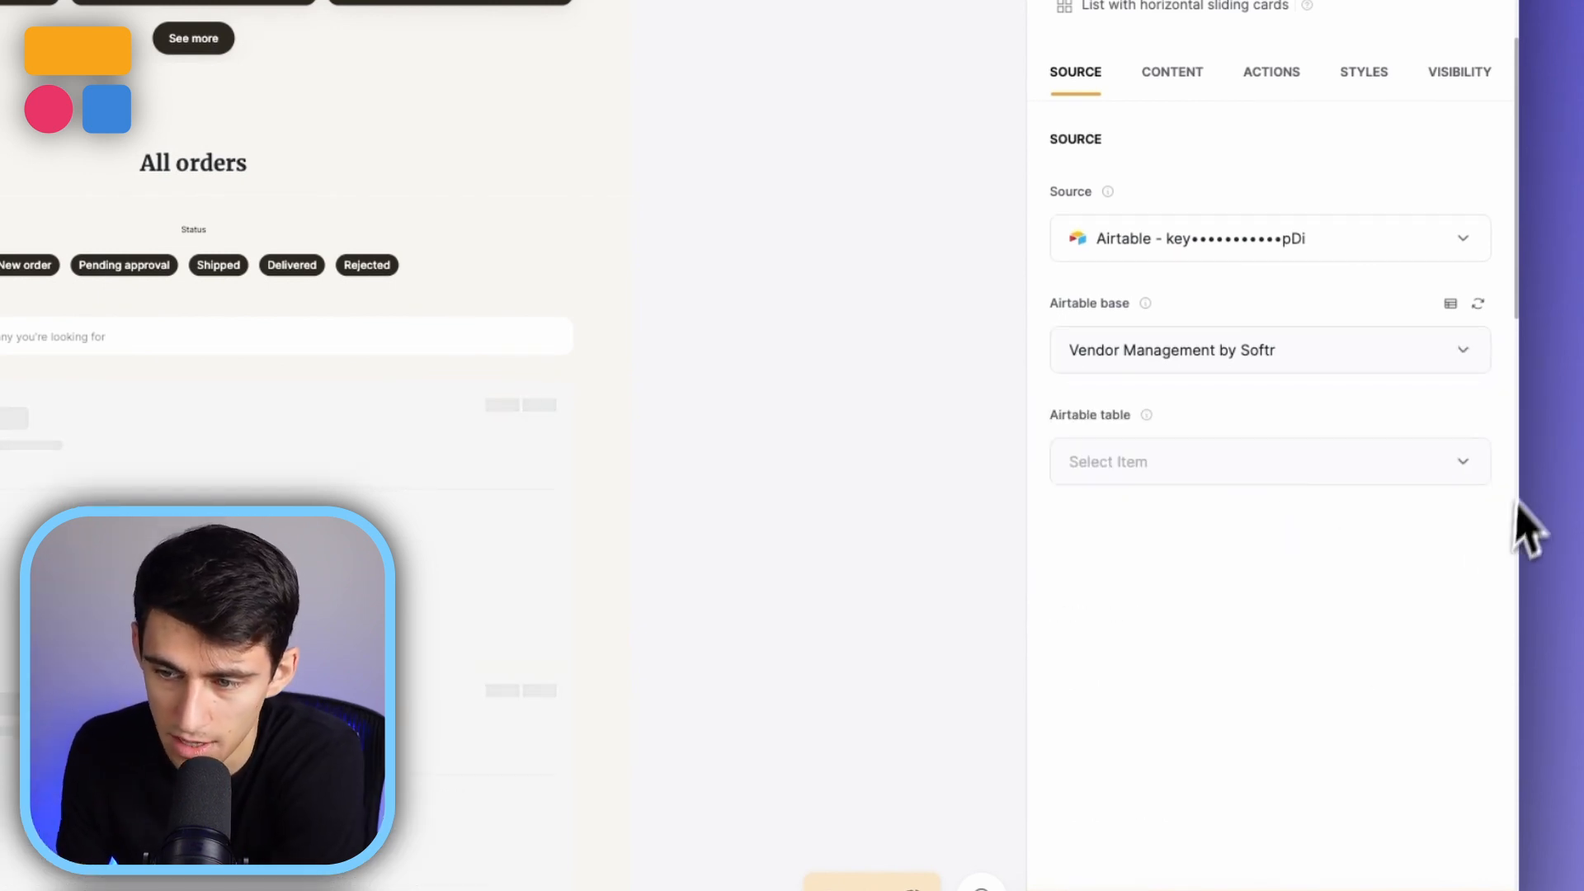
pyautogui.click(1207, 462)
pyautogui.click(1175, 523)
pyautogui.scroll(-1, 1155, 445)
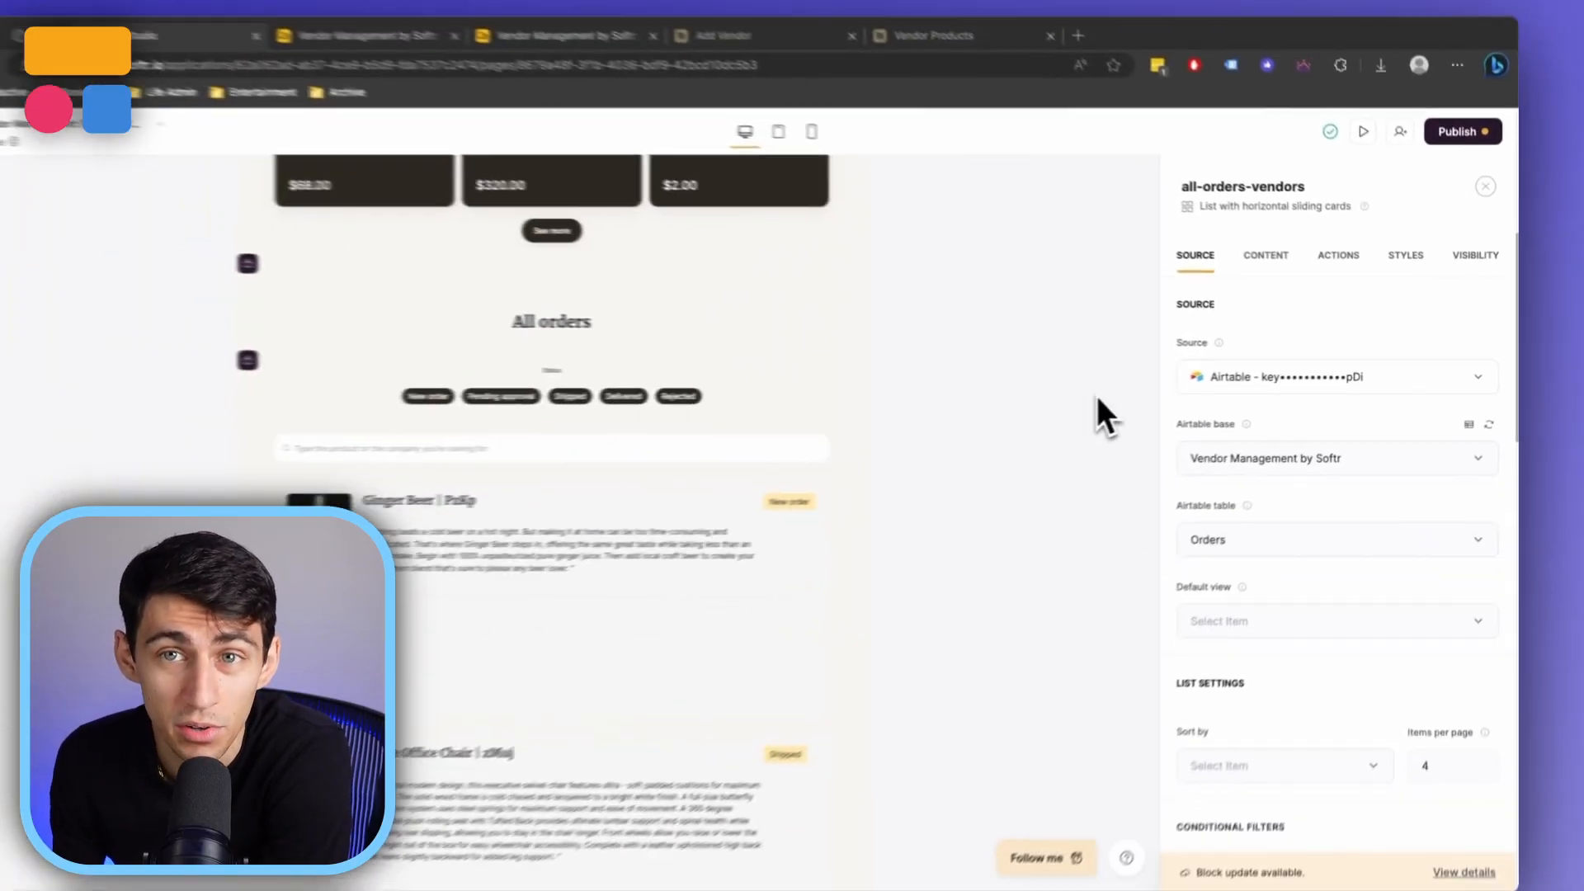
# Review the block's list settings and conditional filters, and look through its content settings down to the item fields
pyautogui.scroll(-4, 1245, 453)
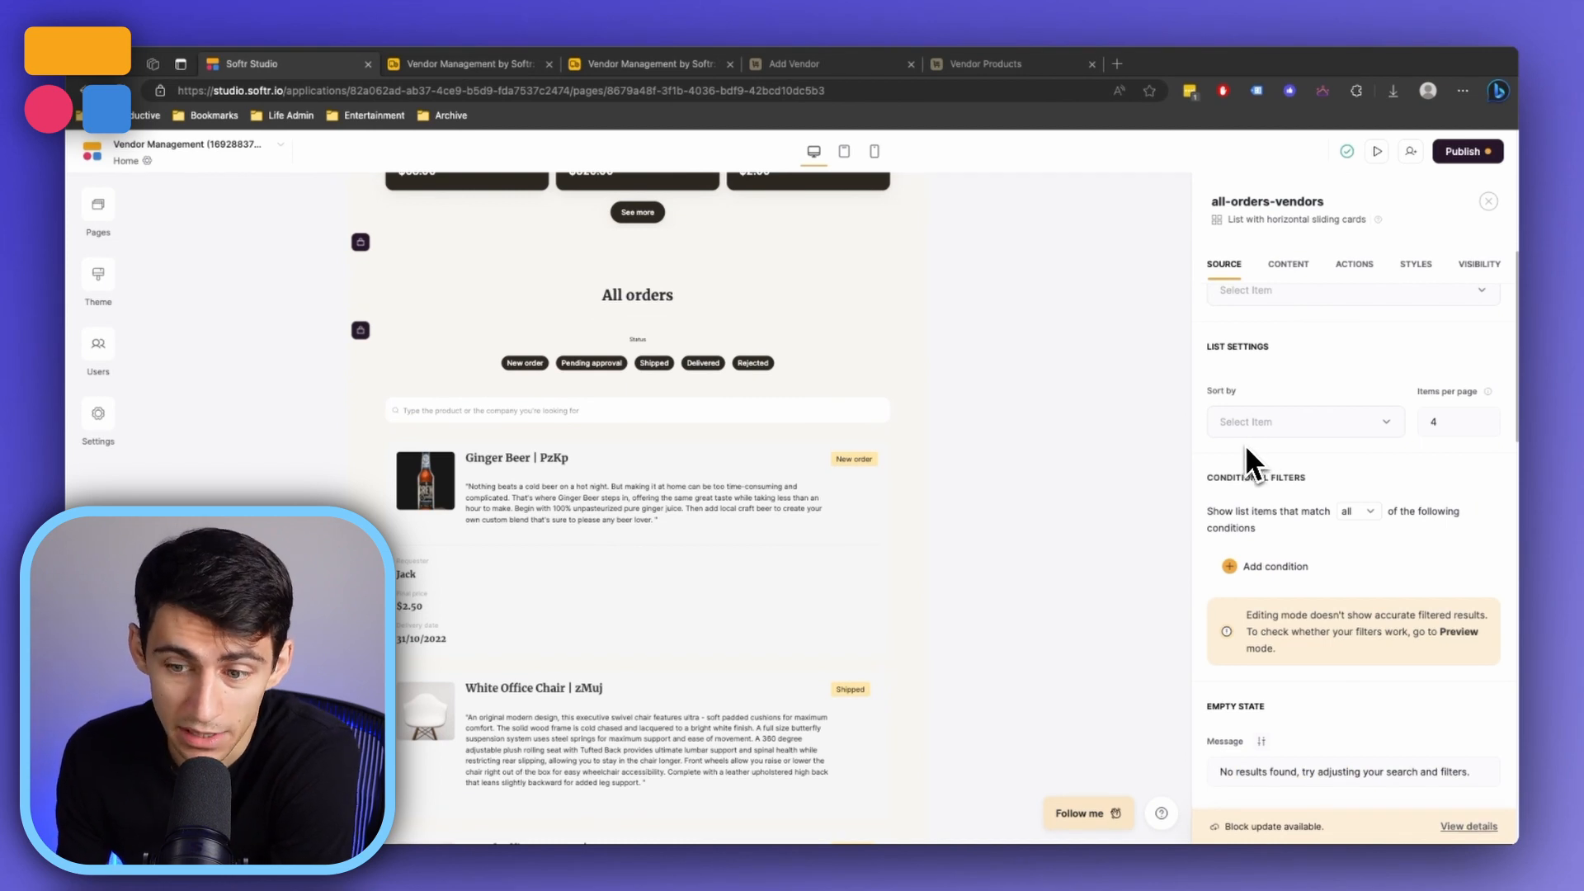
pyautogui.scroll(5, 1245, 444)
pyautogui.click(1214, 221)
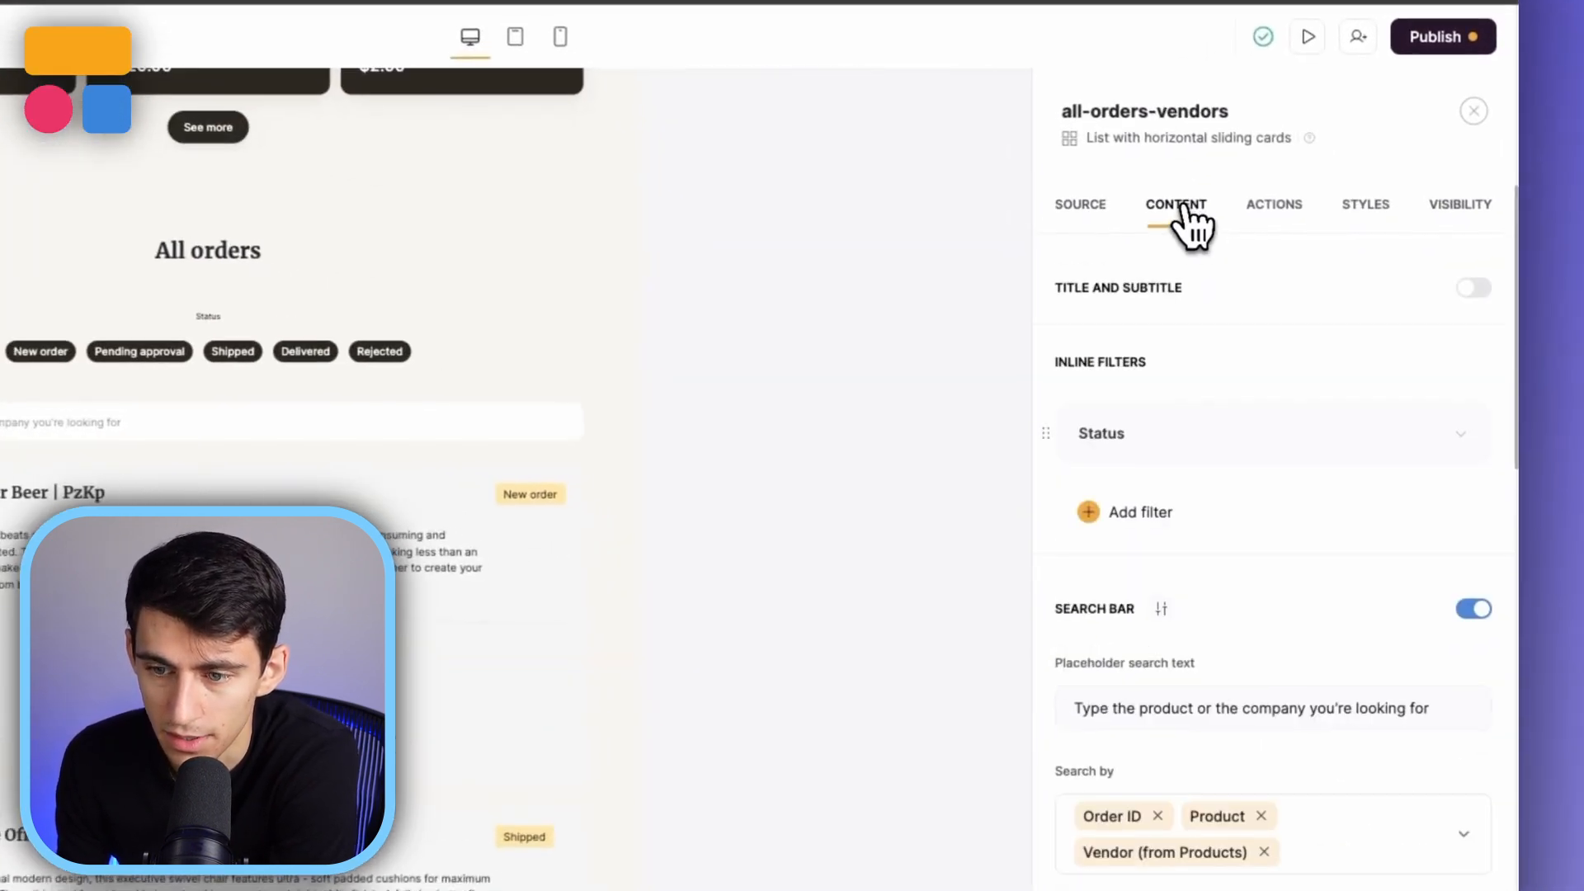
pyautogui.scroll(-8, 1233, 536)
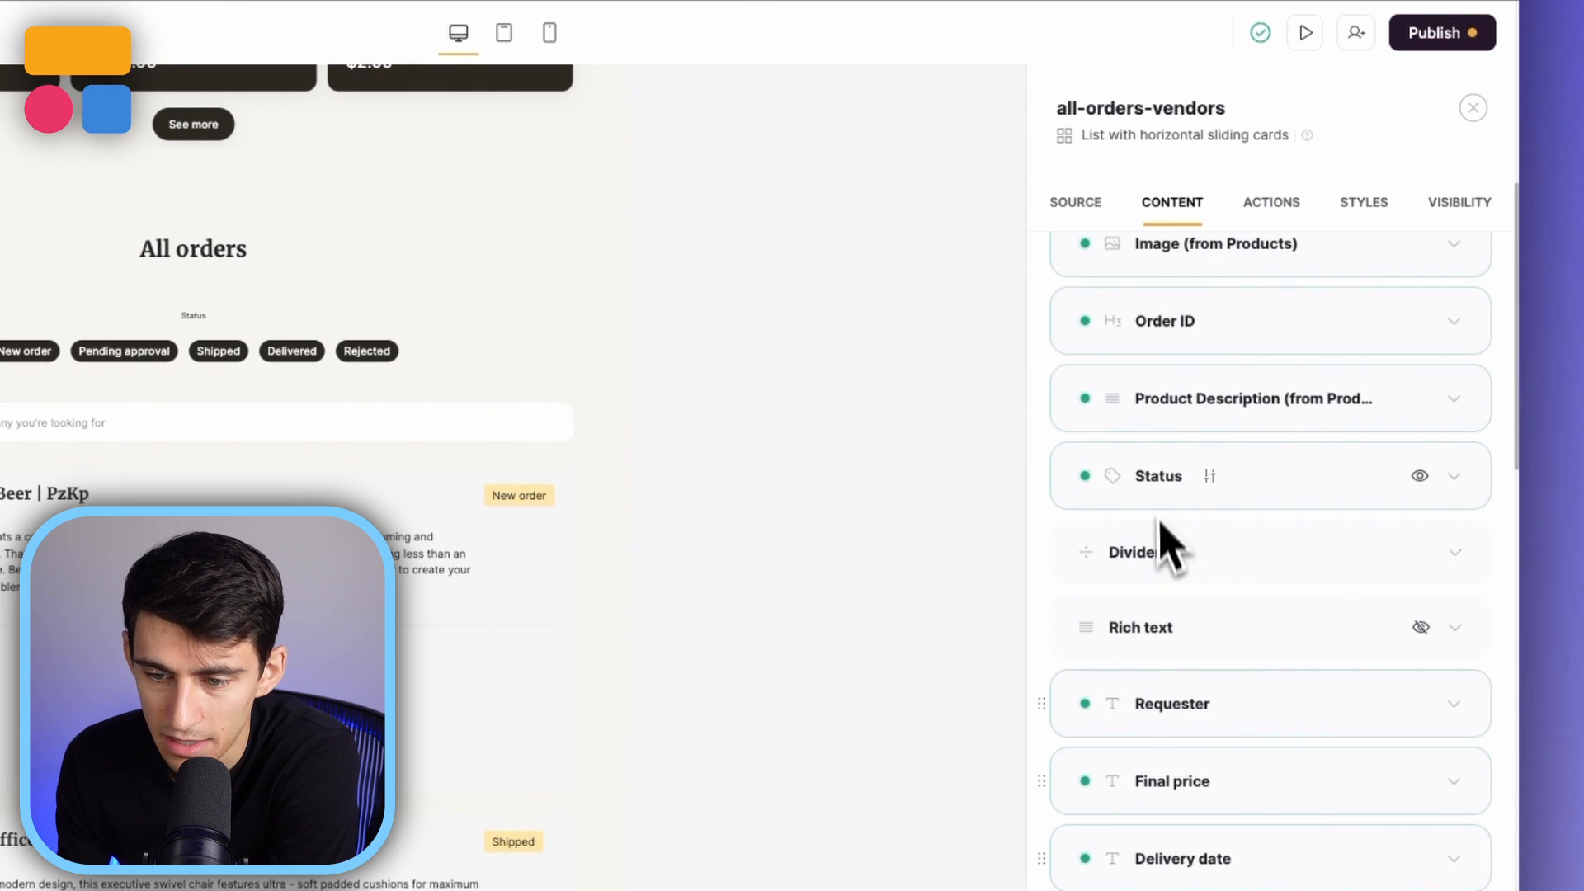
# Expand the Delivery date item field and inspect the compatible Airtable fields offered for its content
pyautogui.click(1302, 859)
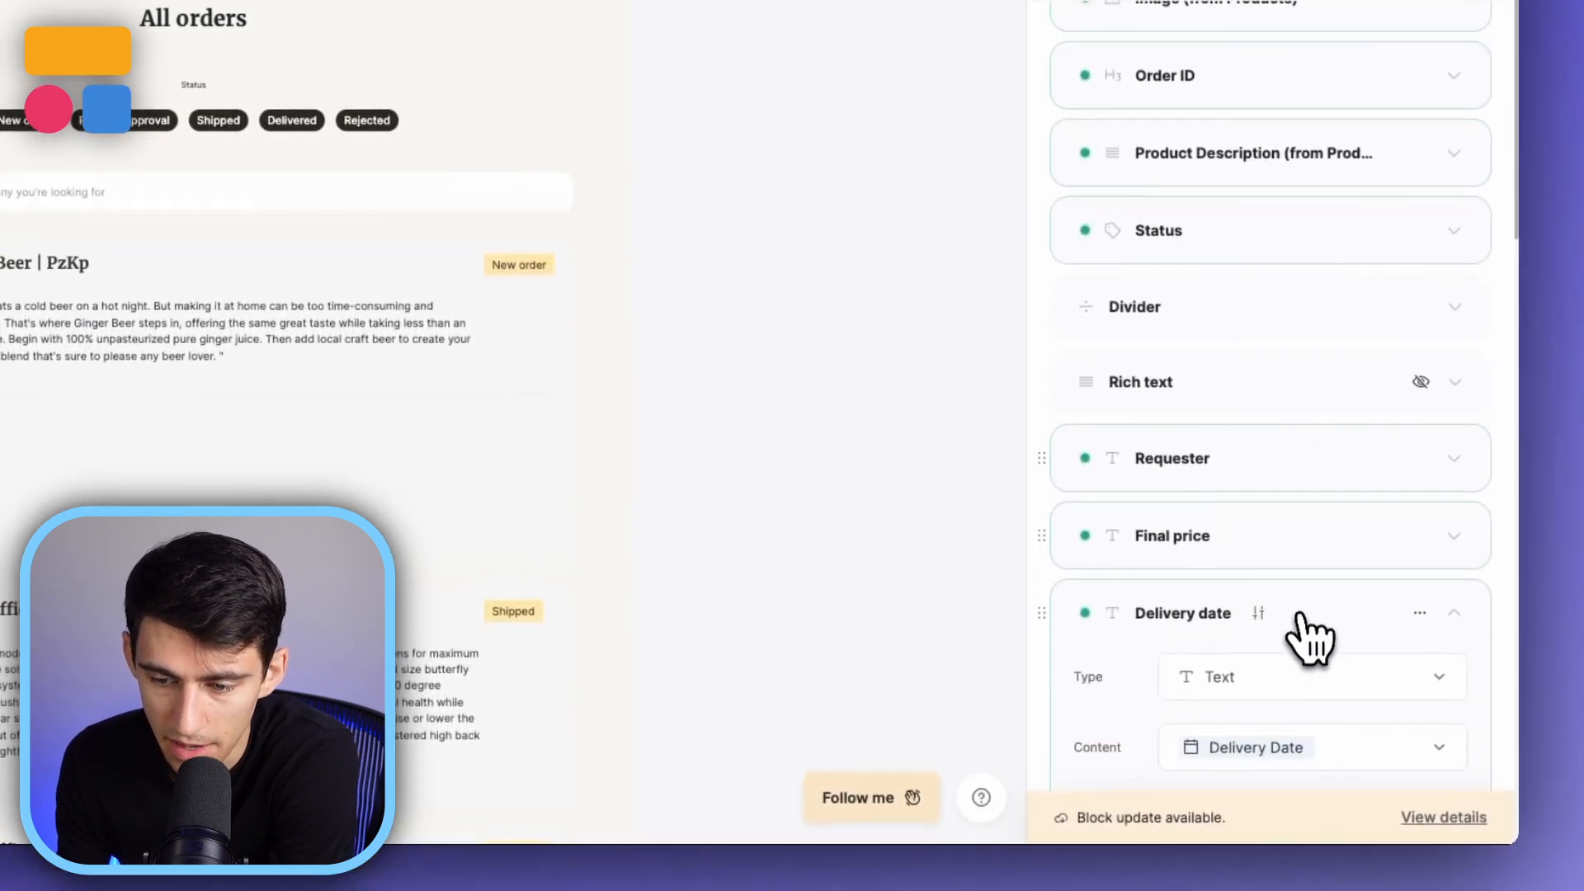
pyautogui.scroll(-3, 1309, 635)
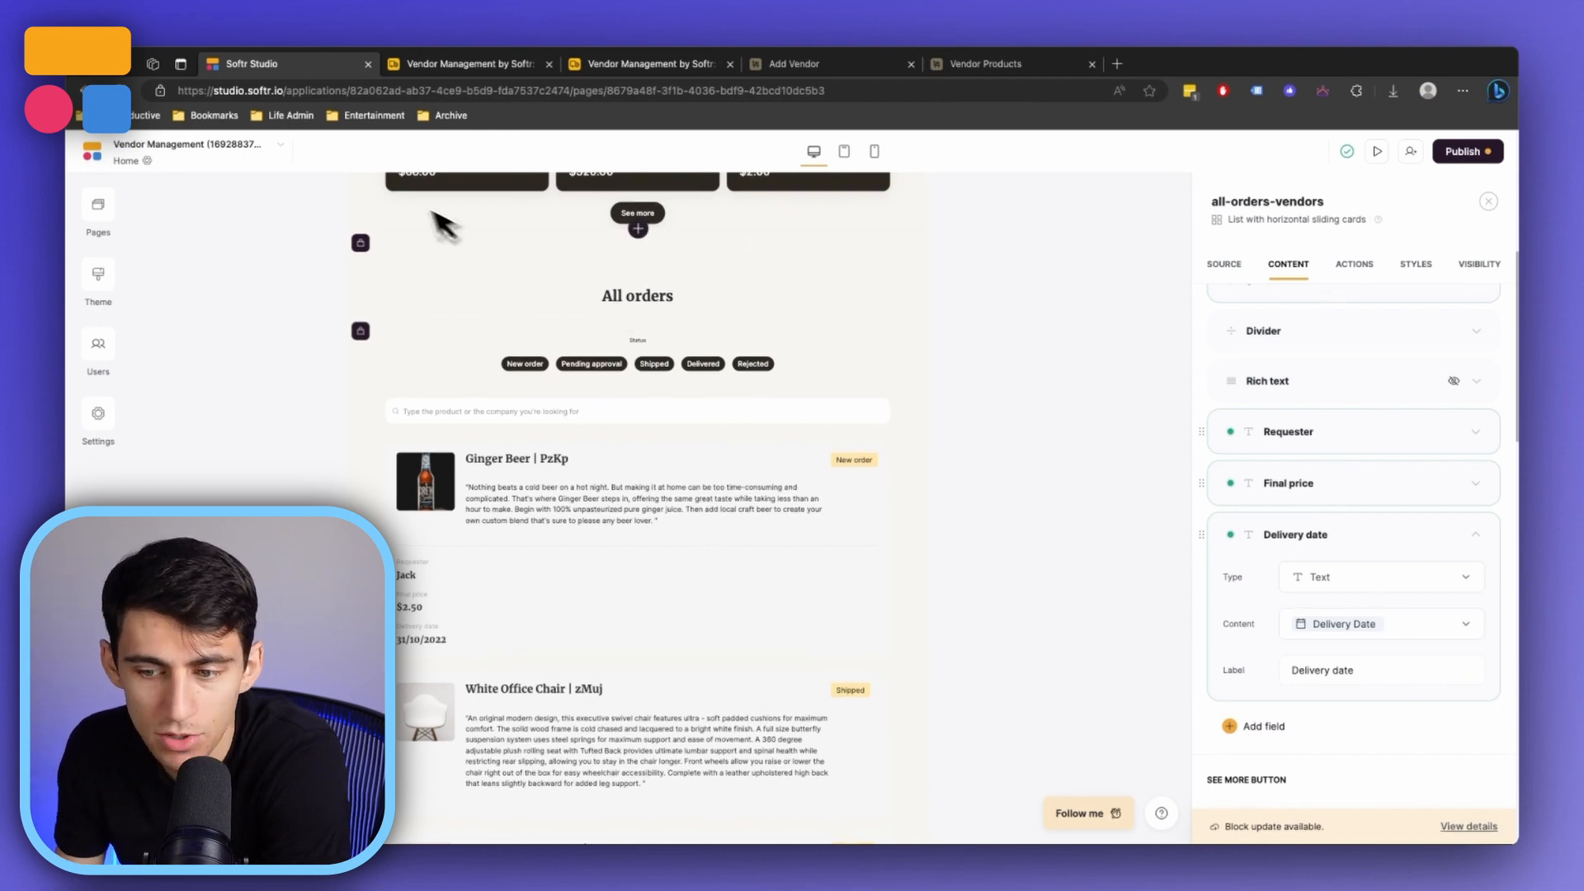
pyautogui.click(1425, 660)
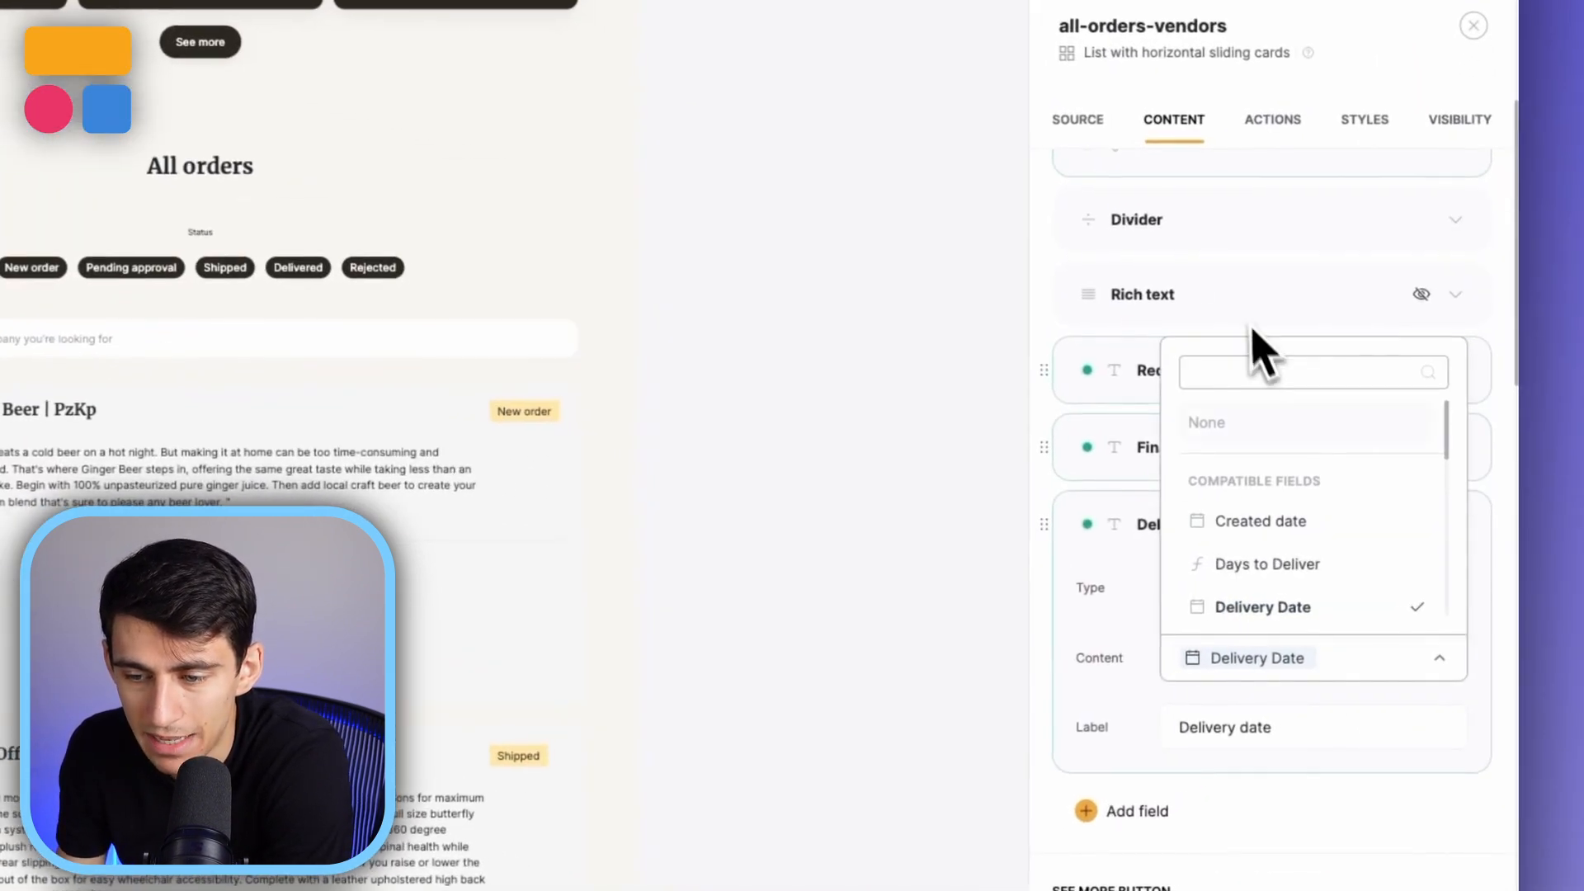
pyautogui.click(1118, 588)
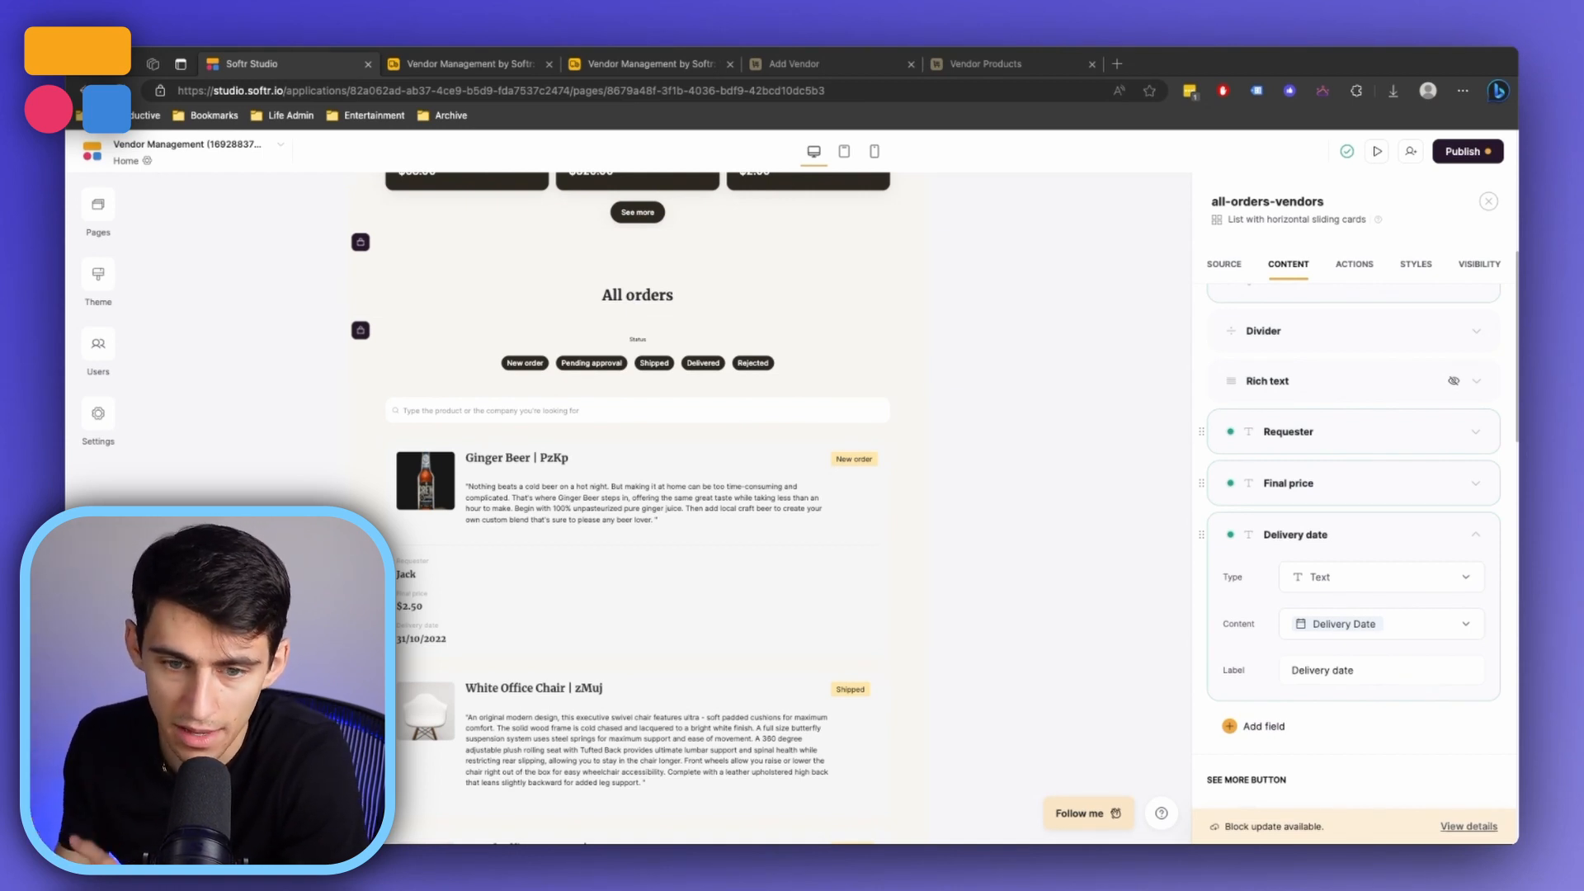
pyautogui.scroll(5, 1344, 561)
pyautogui.click(446, 64)
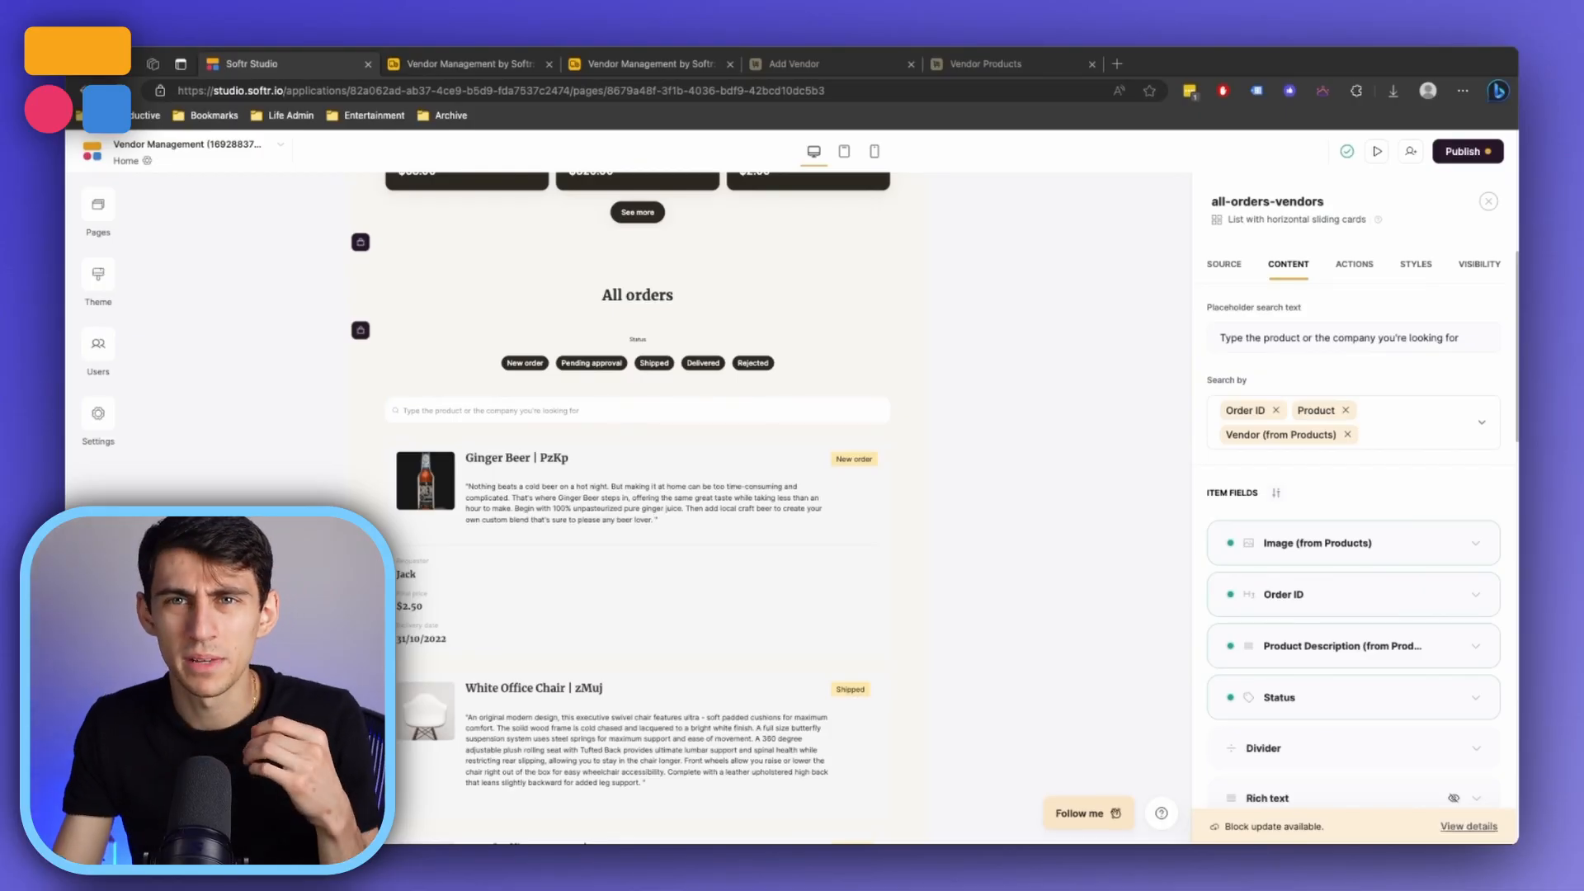
pyautogui.scroll(-4, 1319, 561)
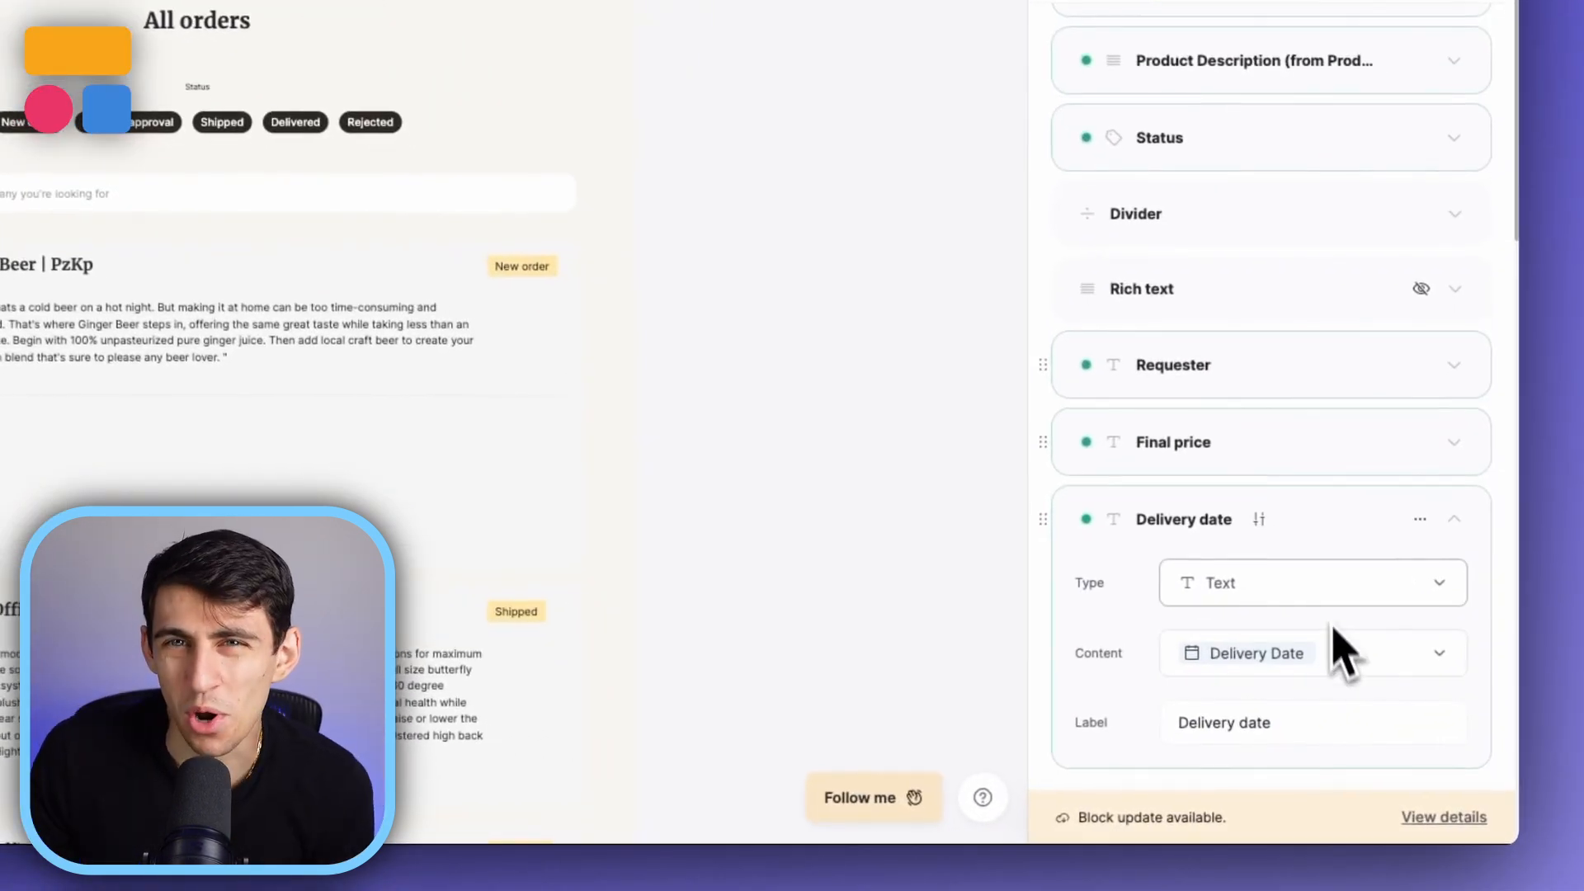
pyautogui.scroll(-1, 1374, 673)
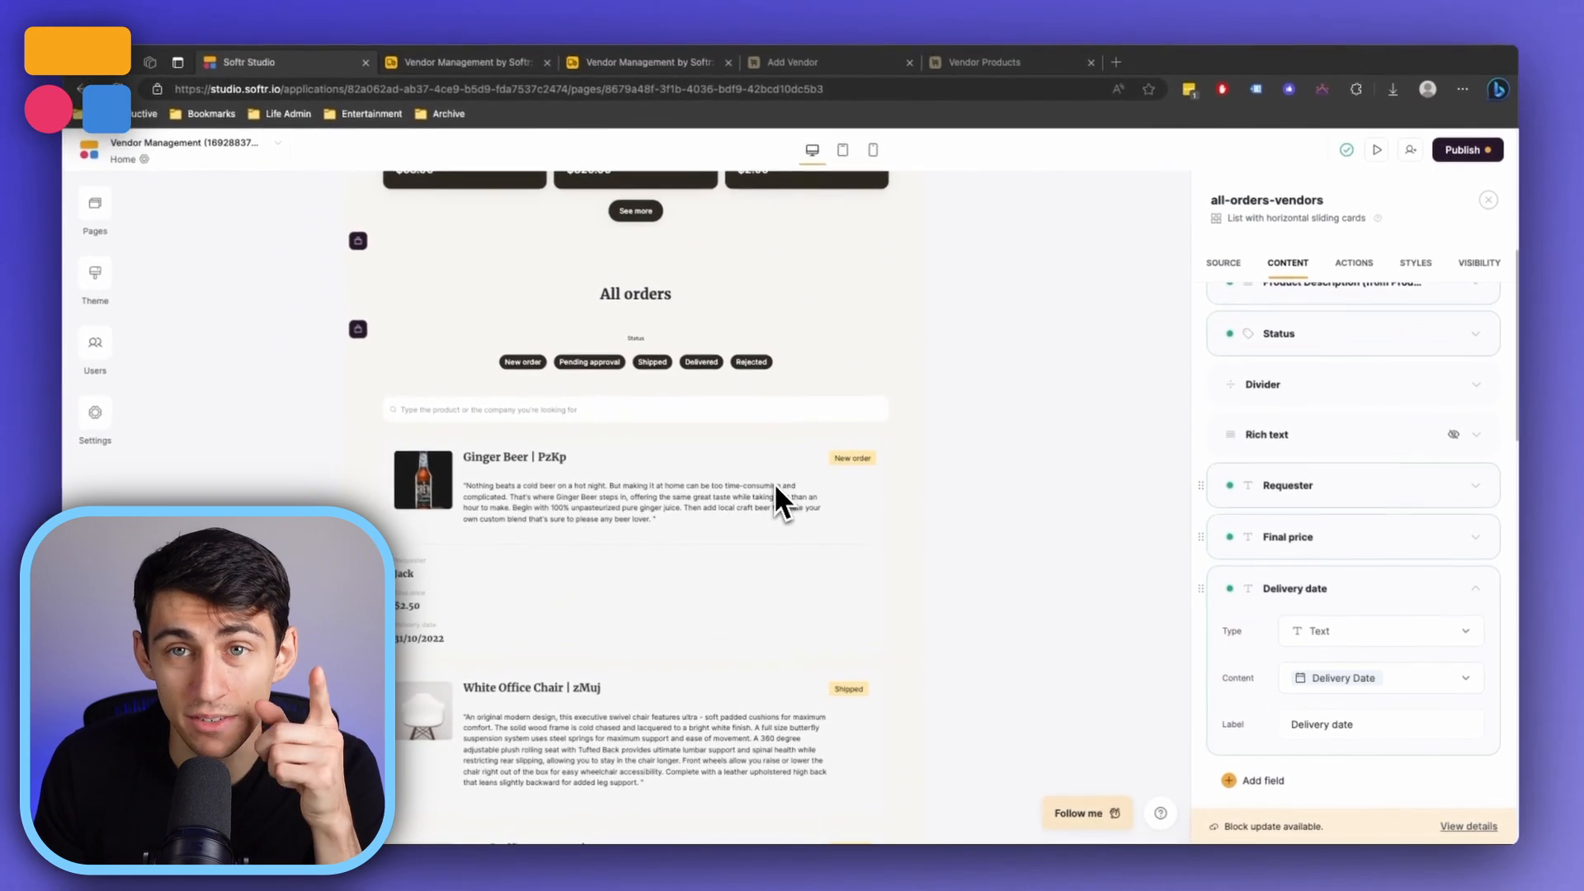
pyautogui.scroll(10, 1403, 426)
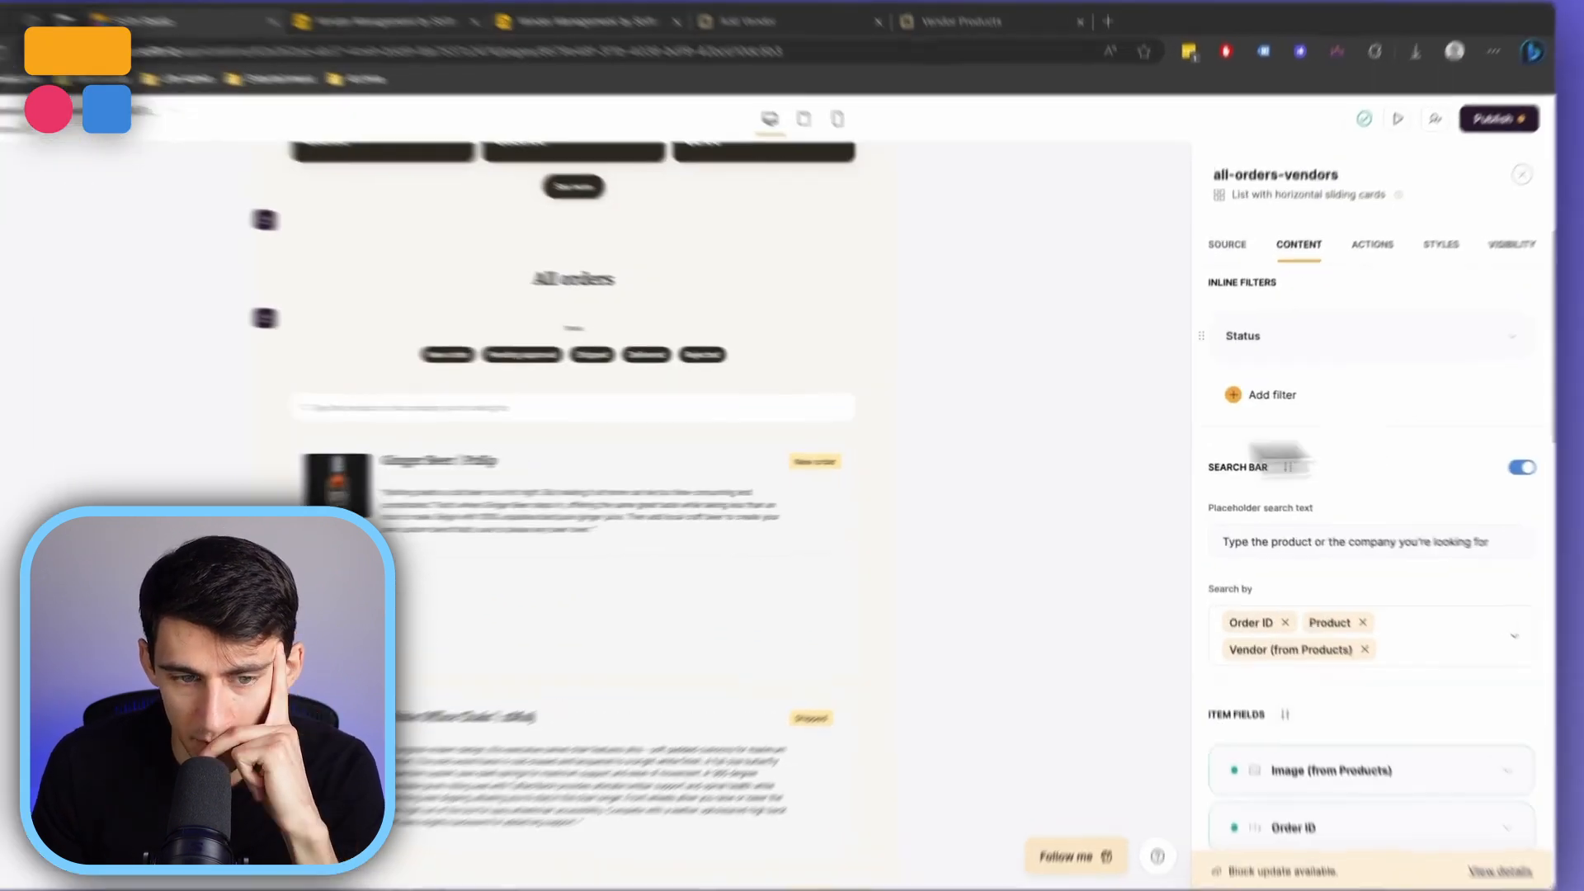
pyautogui.scroll(-8, 1333, 441)
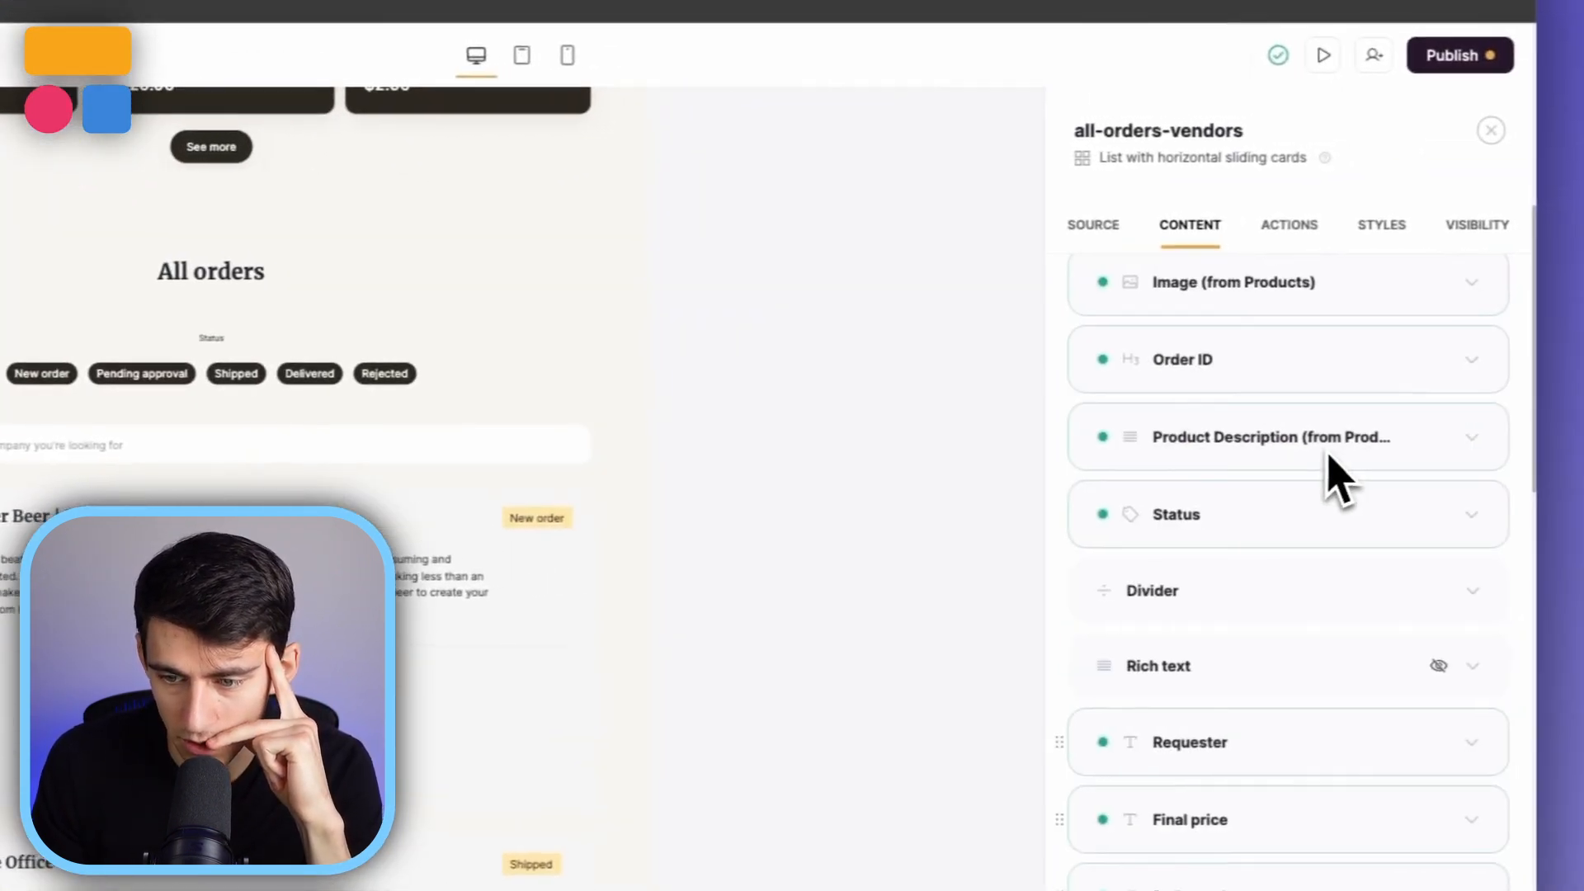
# View the Order Details page, and set the Home page's open-requests block to the Applicant Tracking by Softr base
pyautogui.click(107, 221)
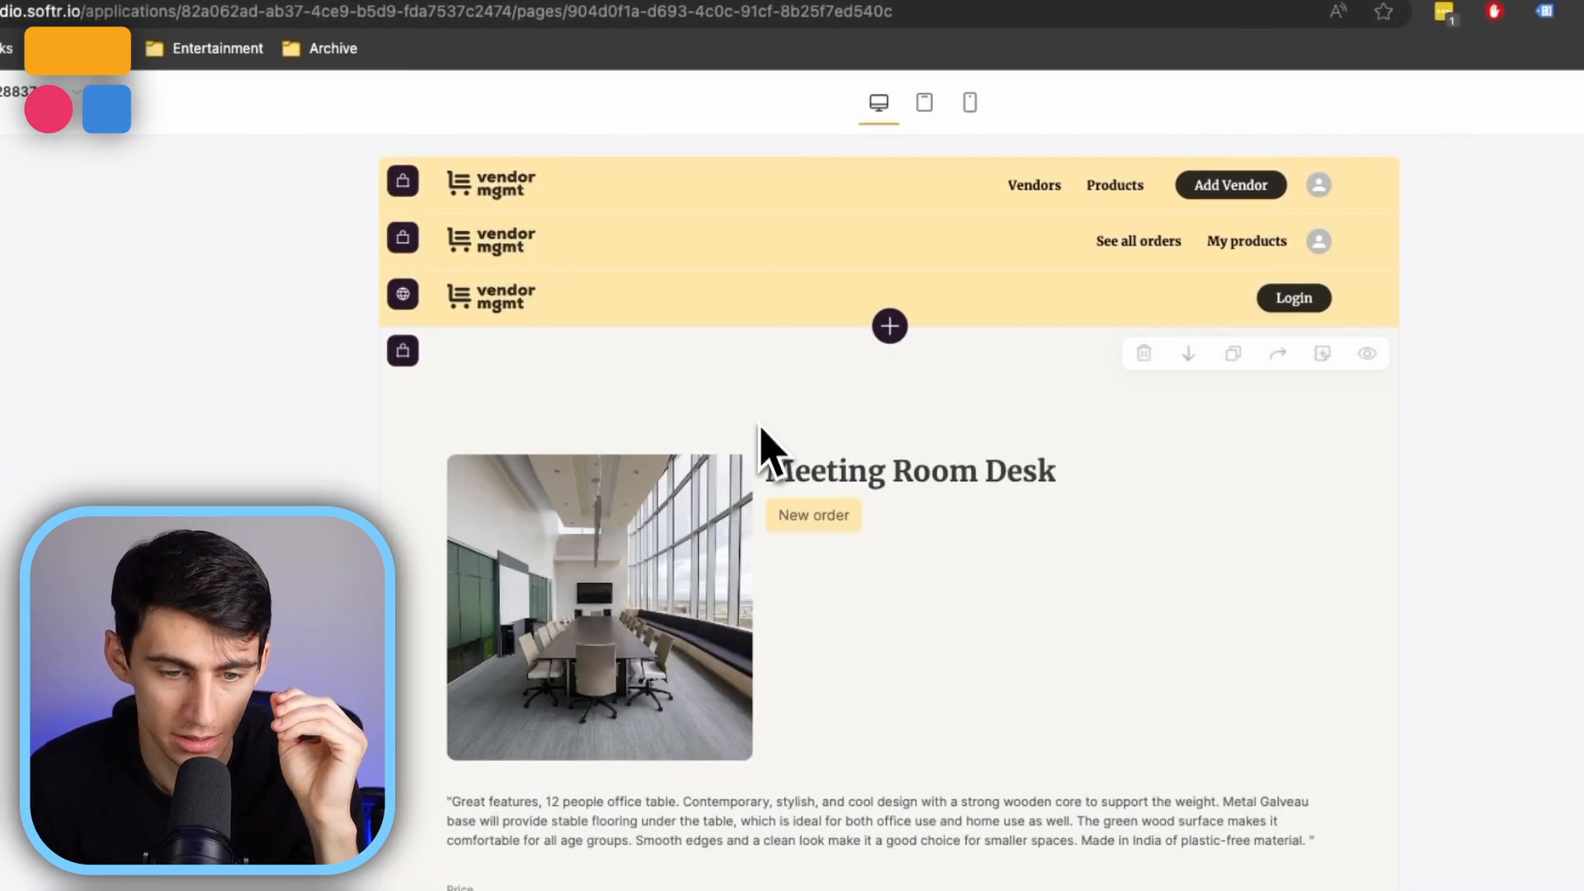
pyautogui.click(742, 540)
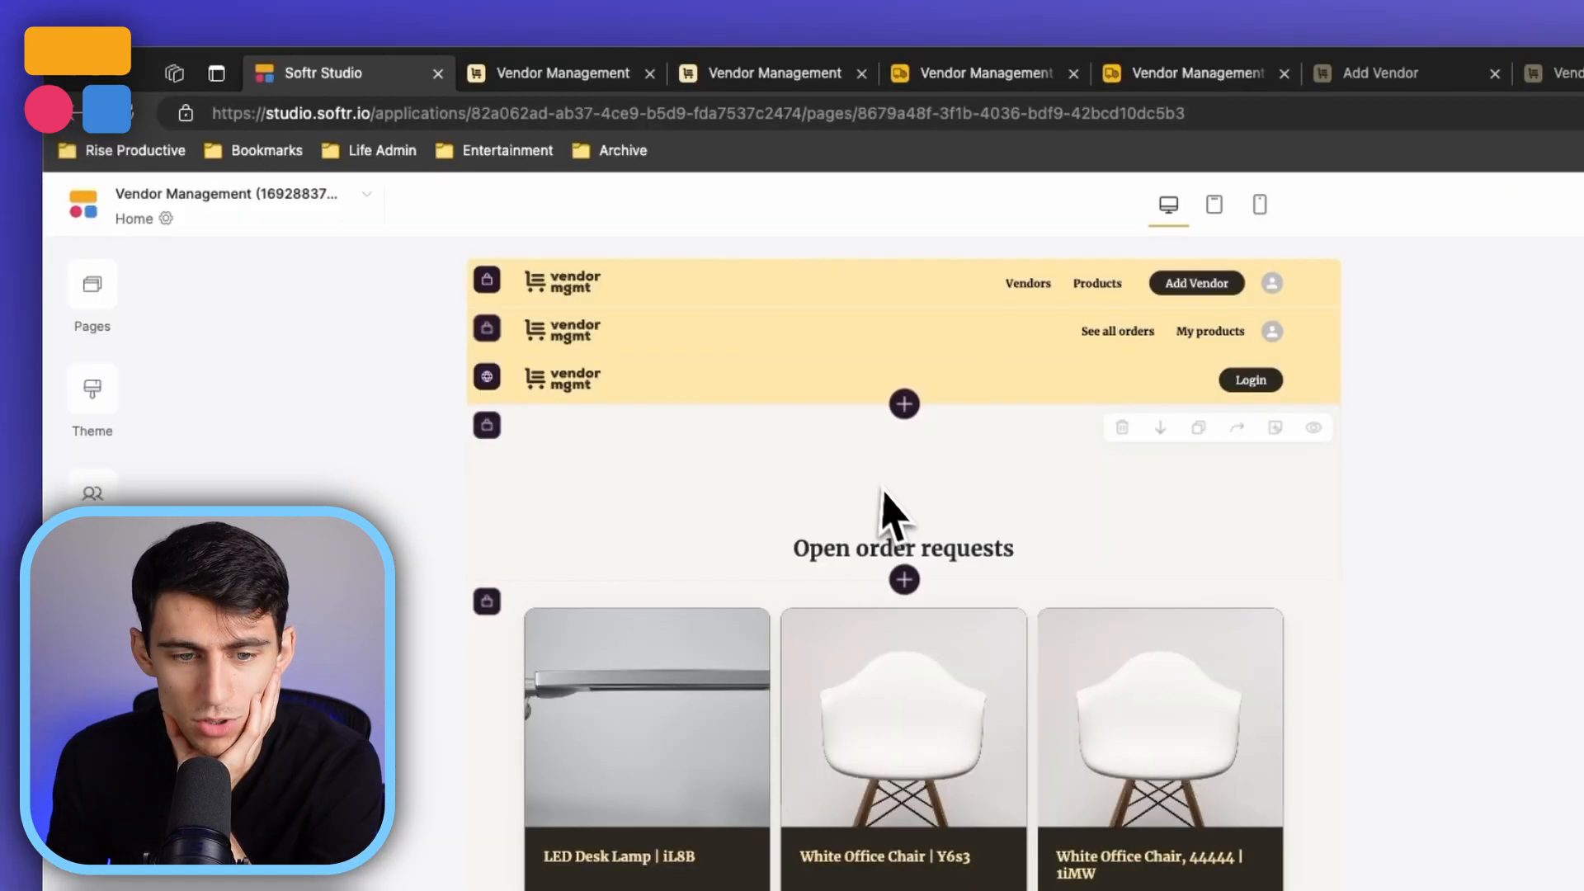
pyautogui.click(883, 505)
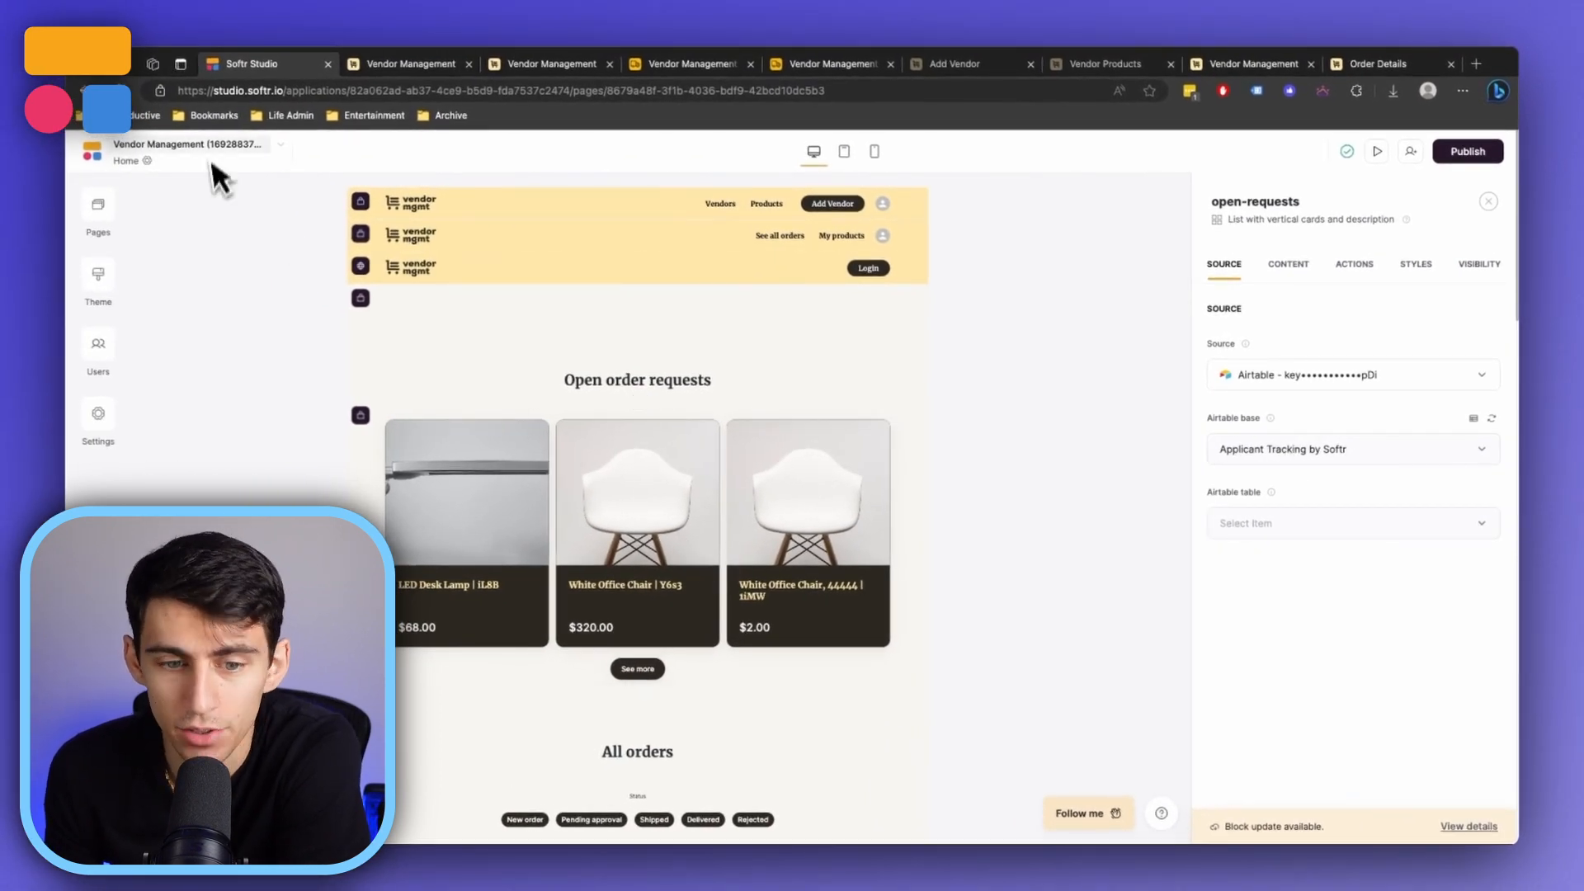
# Switch the Airtable base of the Order Details page's list-details2 block to Client Portal by Softr and publish the app
pyautogui.click(96, 216)
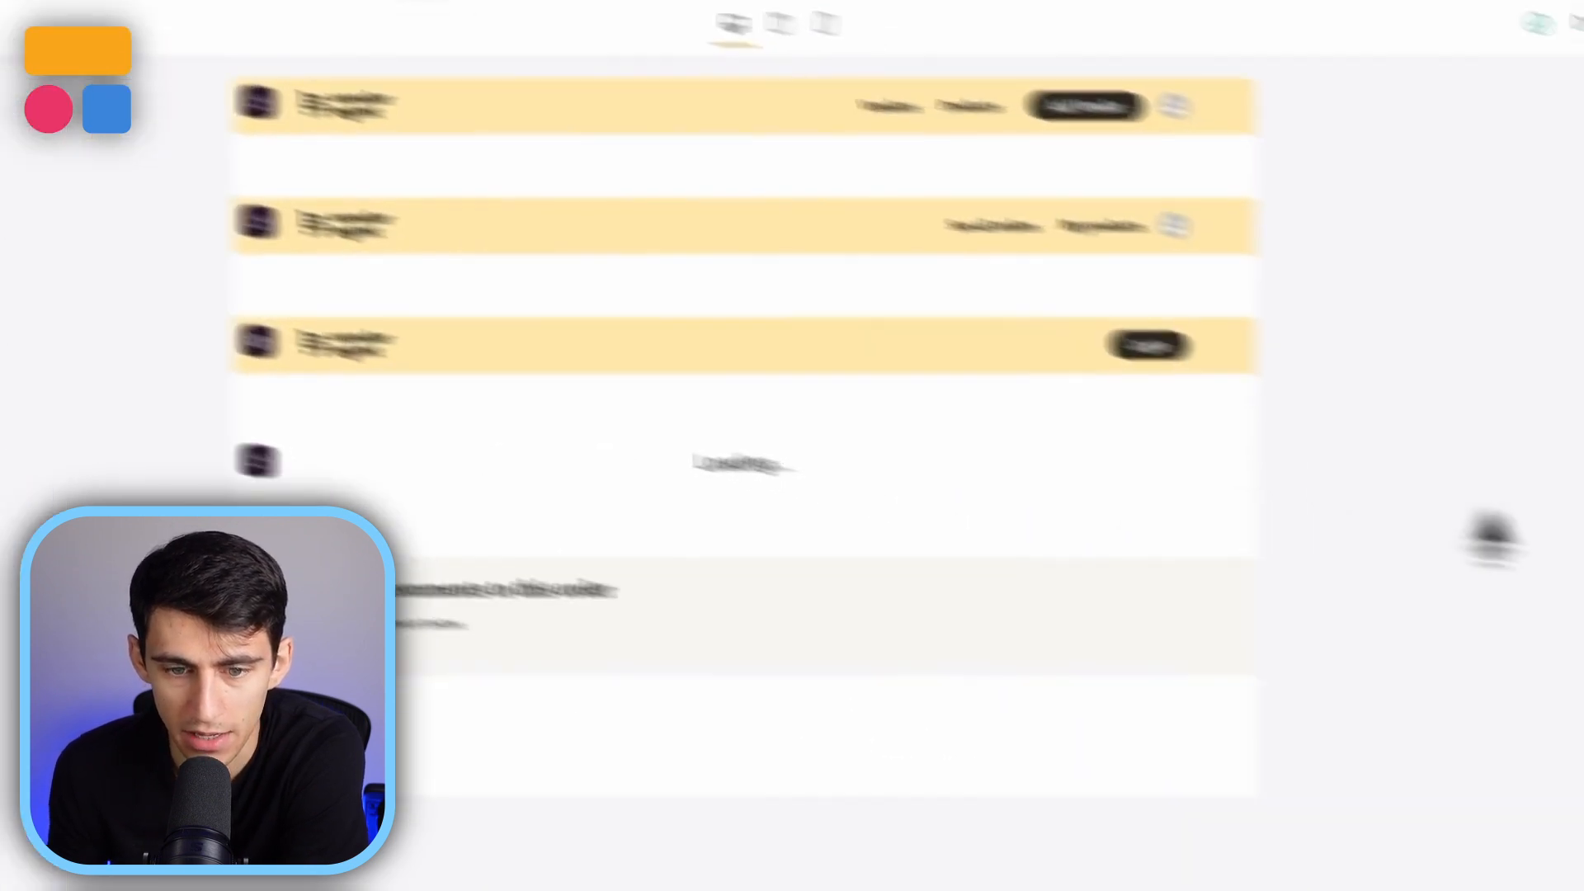
pyautogui.click(1186, 567)
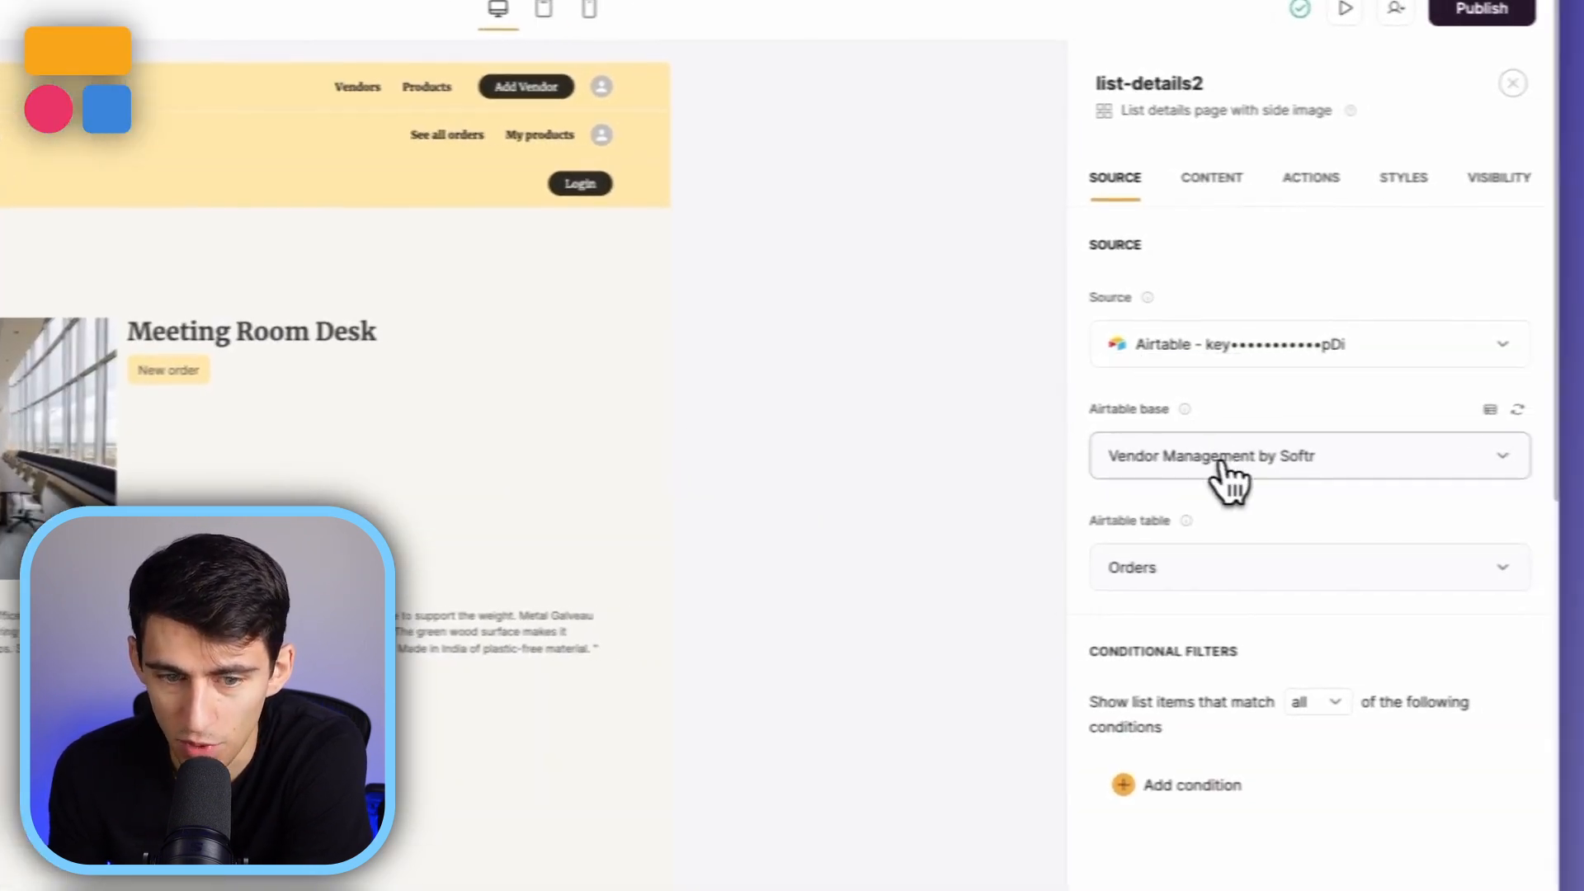
pyautogui.click(1287, 458)
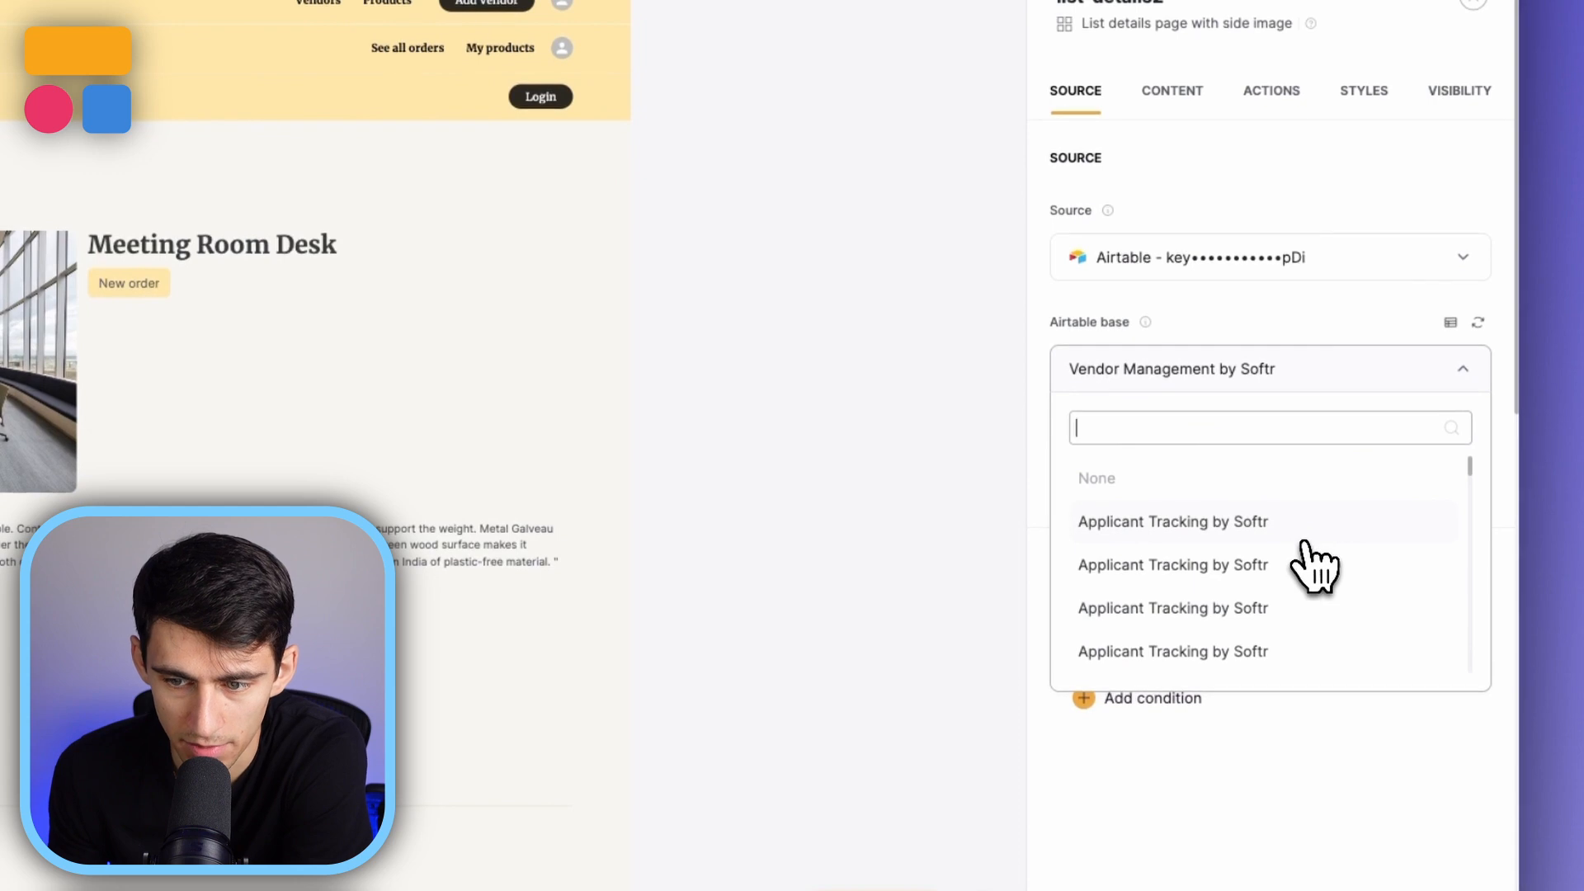
pyautogui.click(1312, 567)
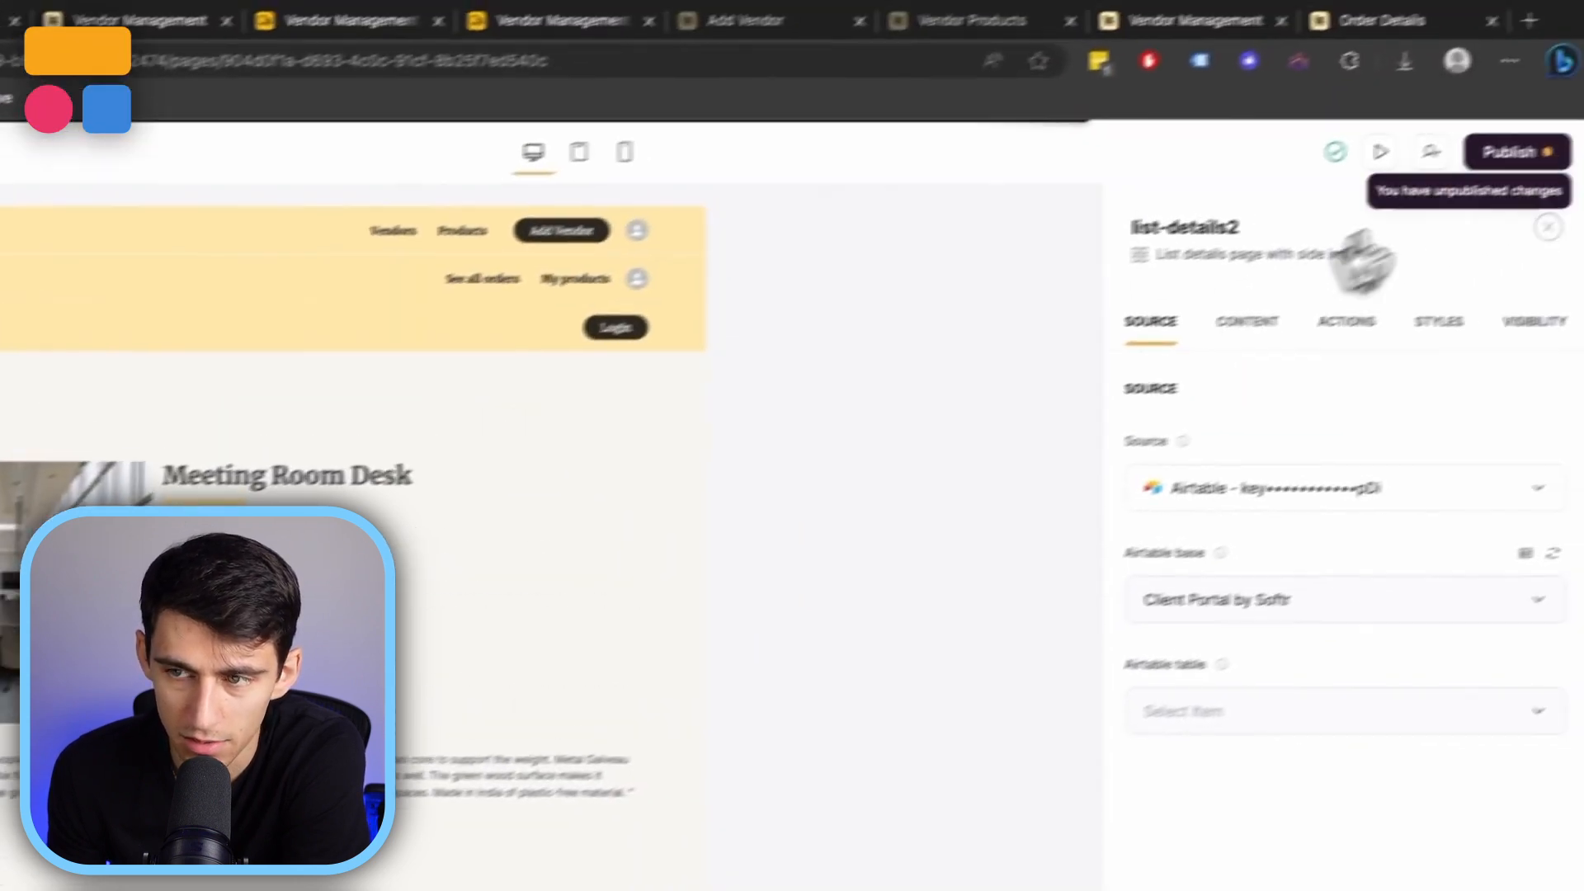
pyautogui.click(1439, 171)
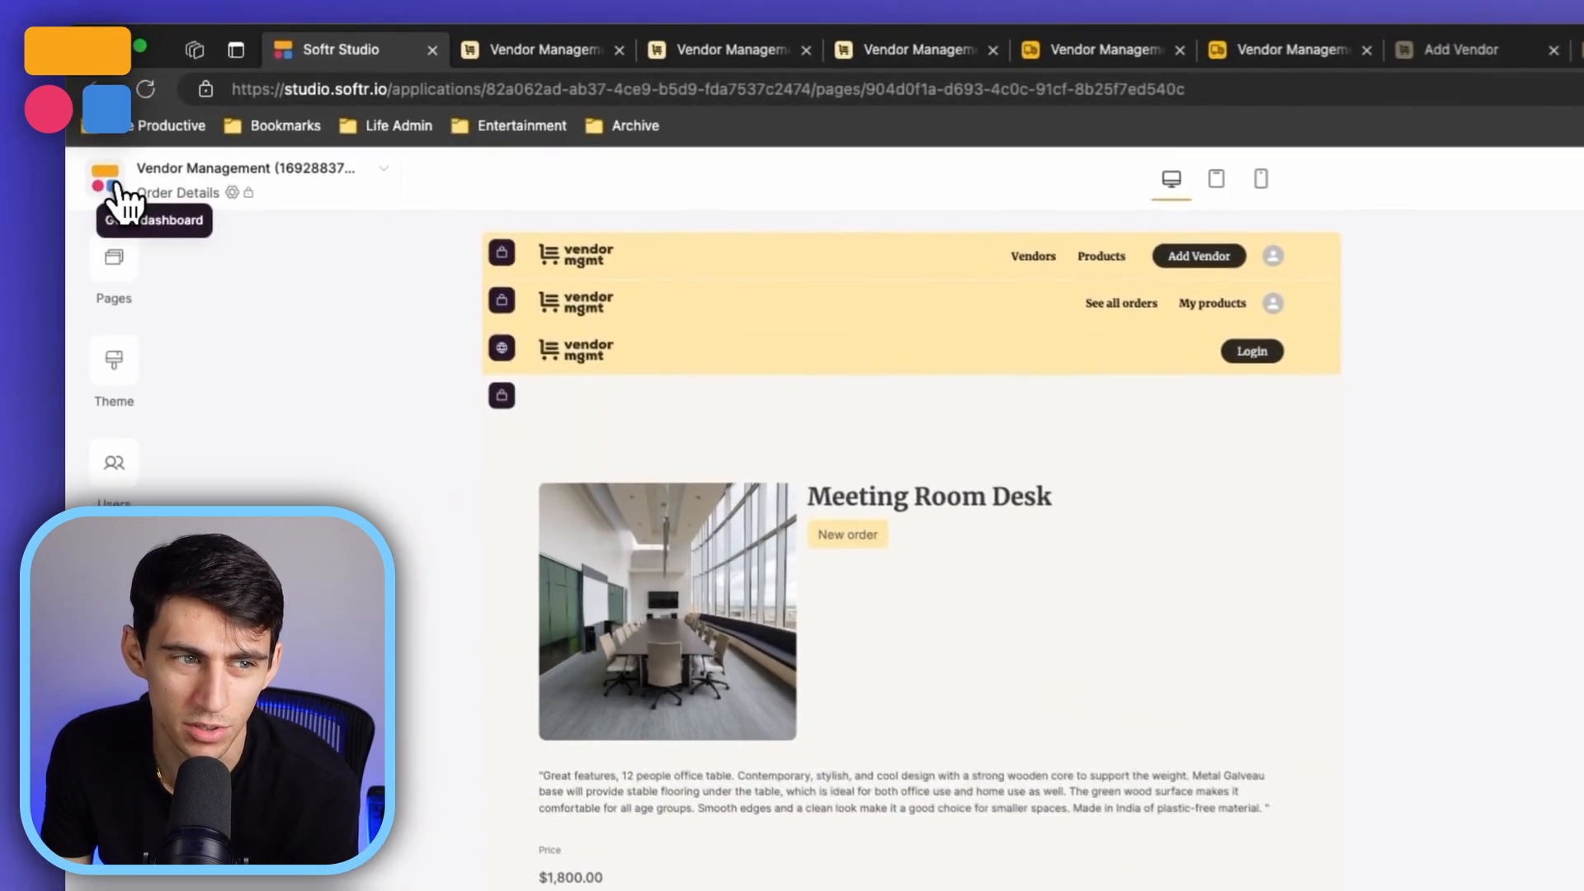
# Return to the dashboard, create a Client Portal app based on Google Sheets, grant Softr access to the Google account, and open the app
pyautogui.click(92, 151)
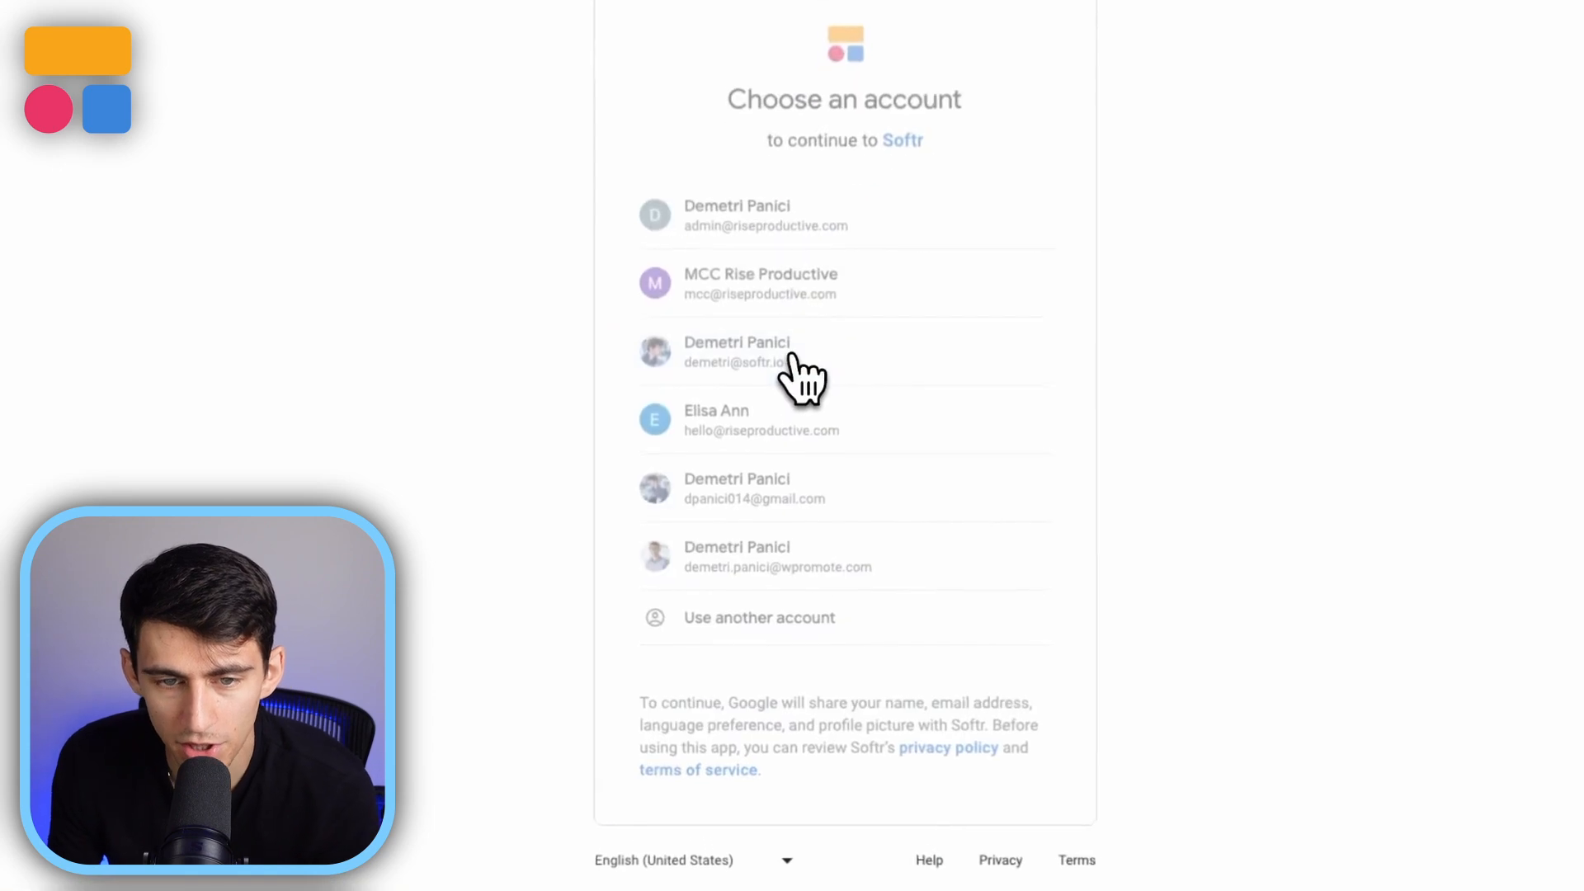
pyautogui.click(802, 376)
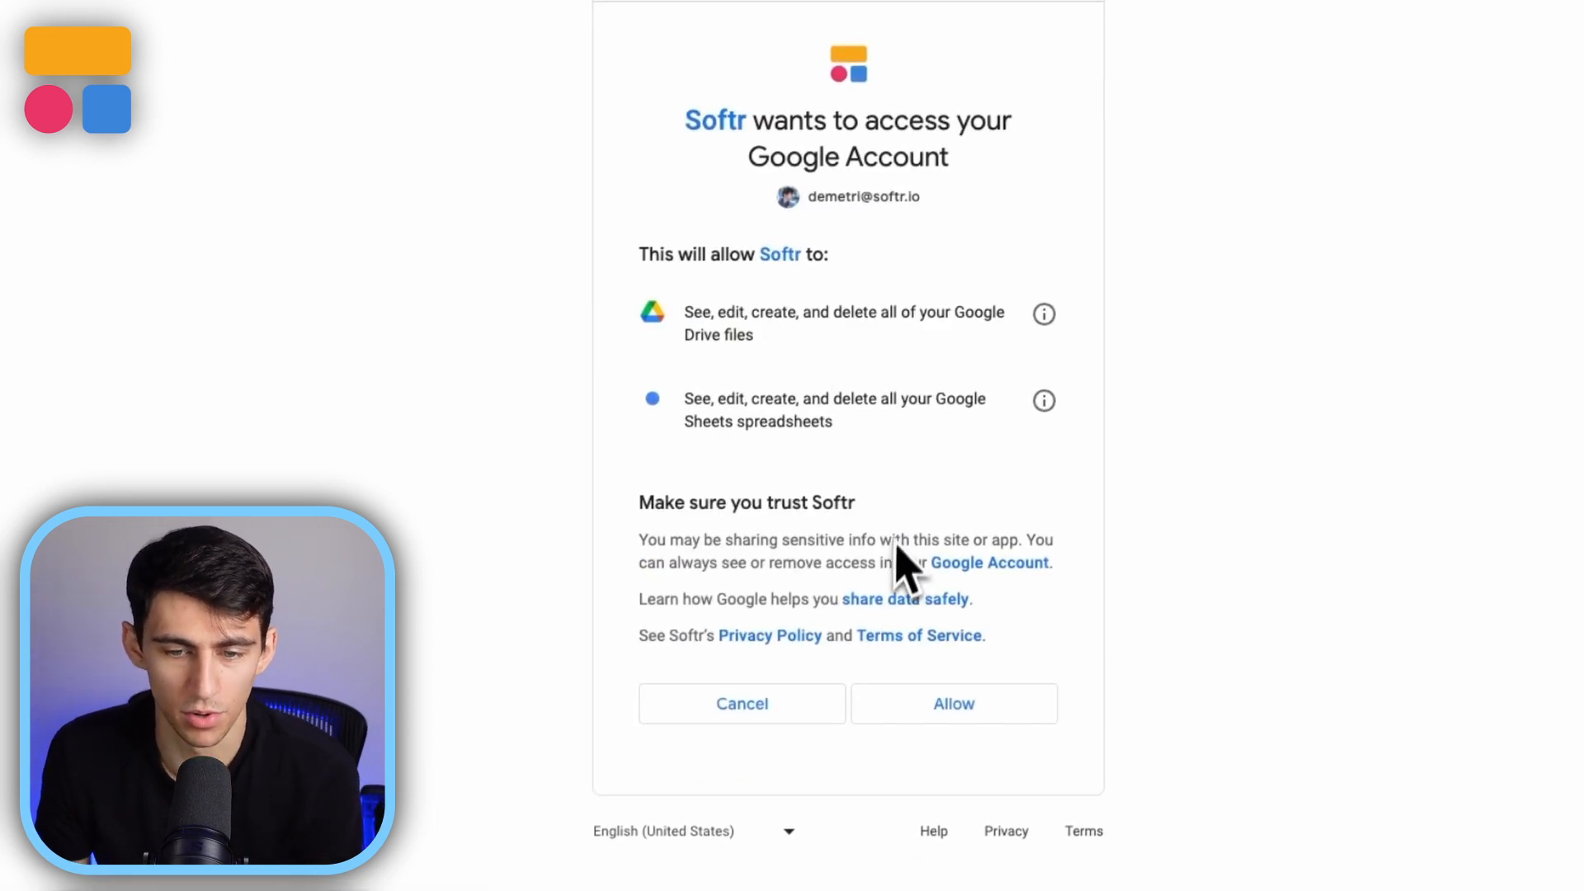
pyautogui.click(930, 714)
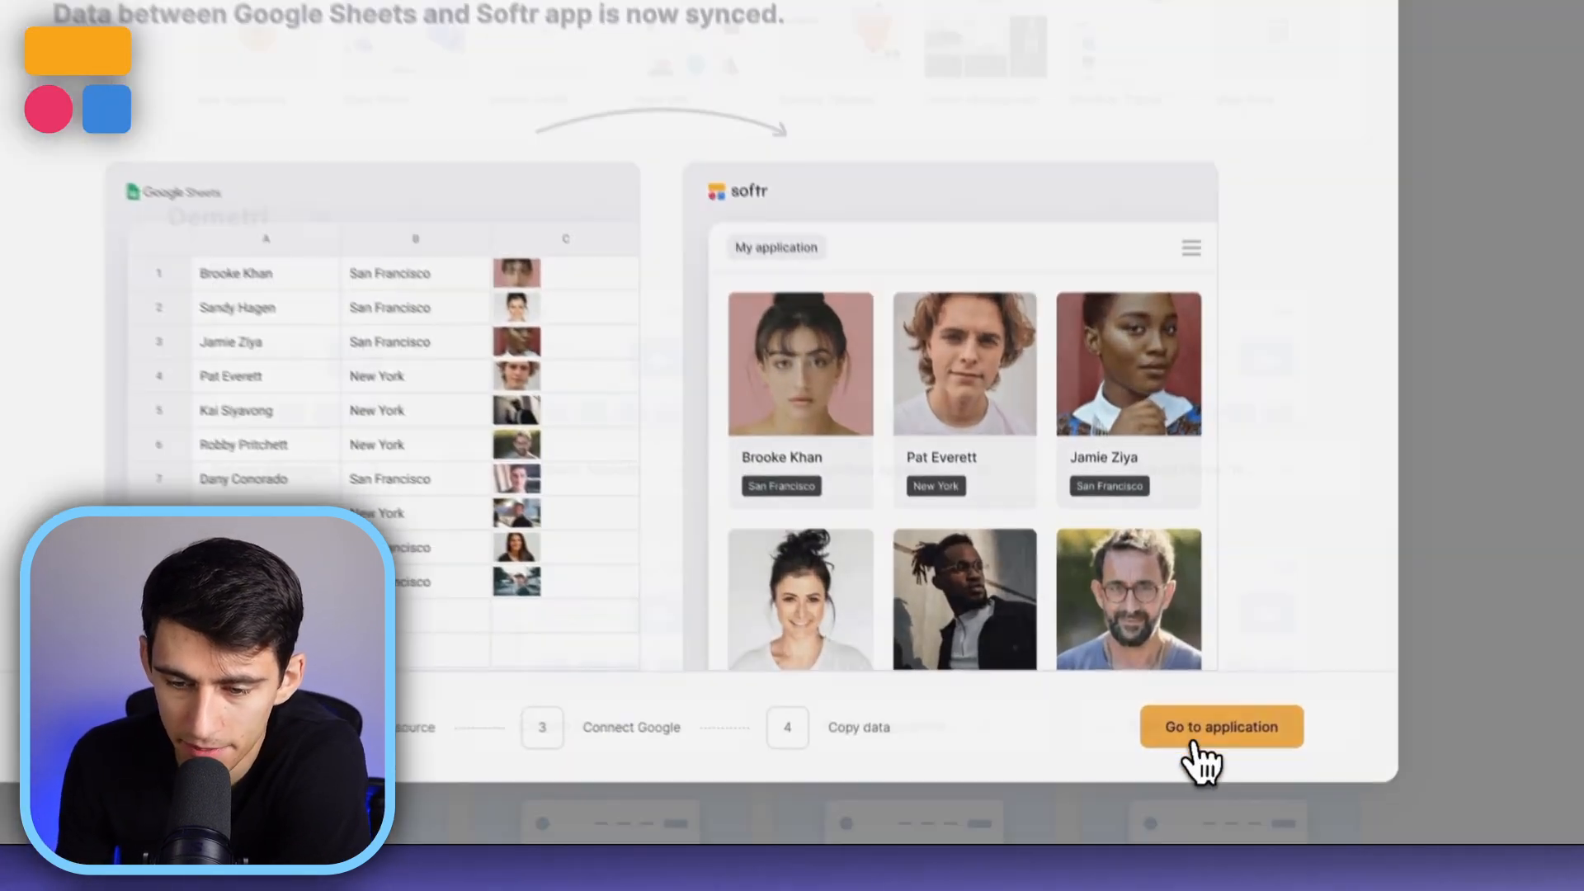
pyautogui.click(1187, 764)
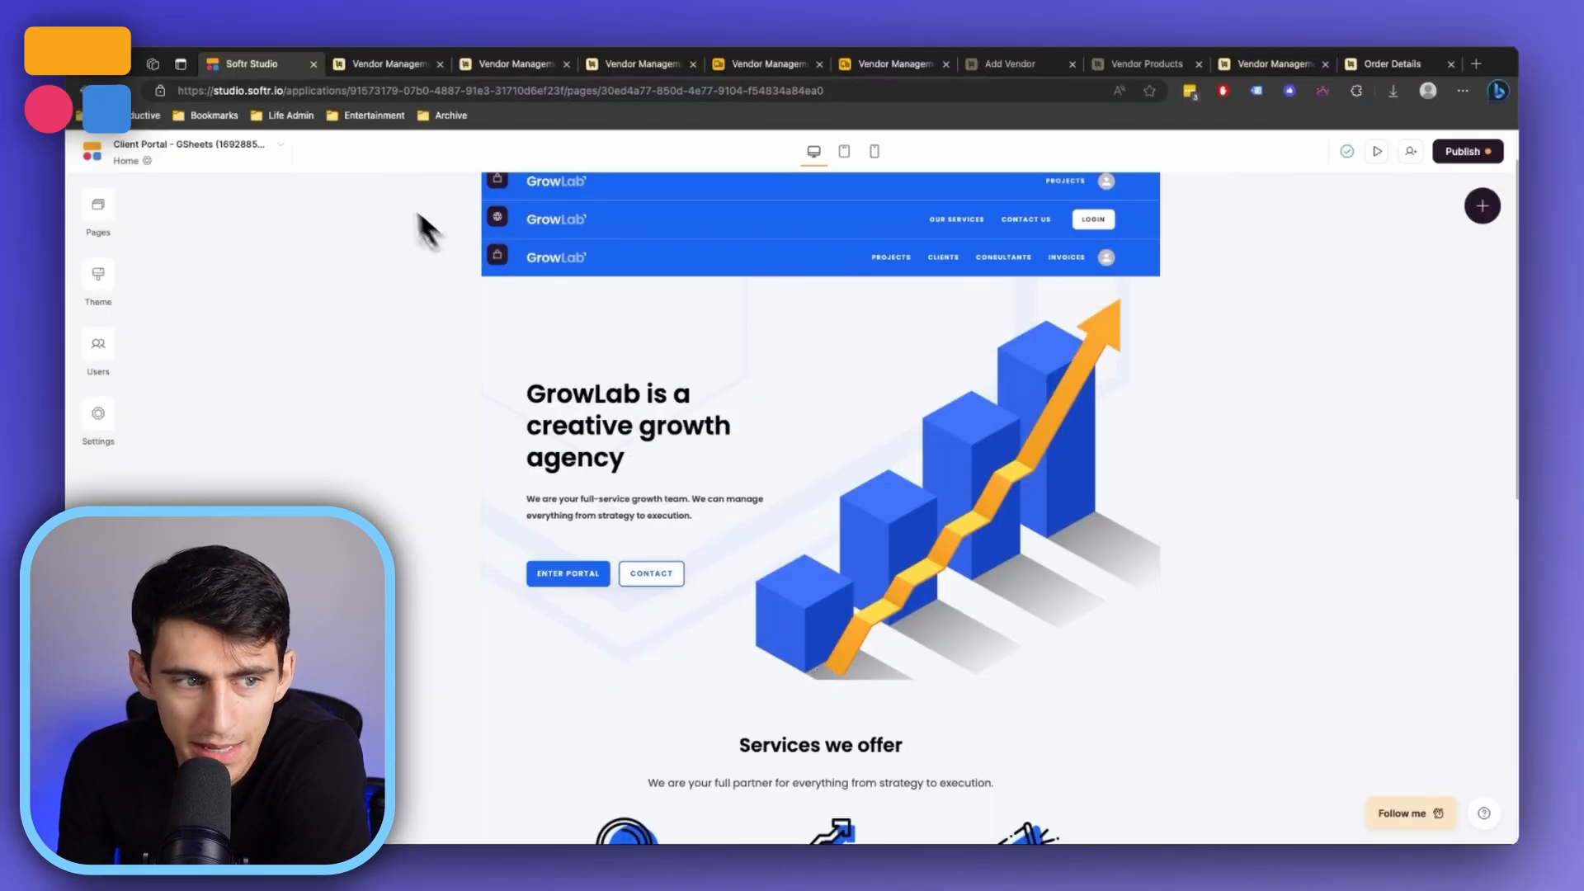
# Look over the Home page, open the Clients page, and view the data source of its list3 block
pyautogui.scroll(-10, 947, 629)
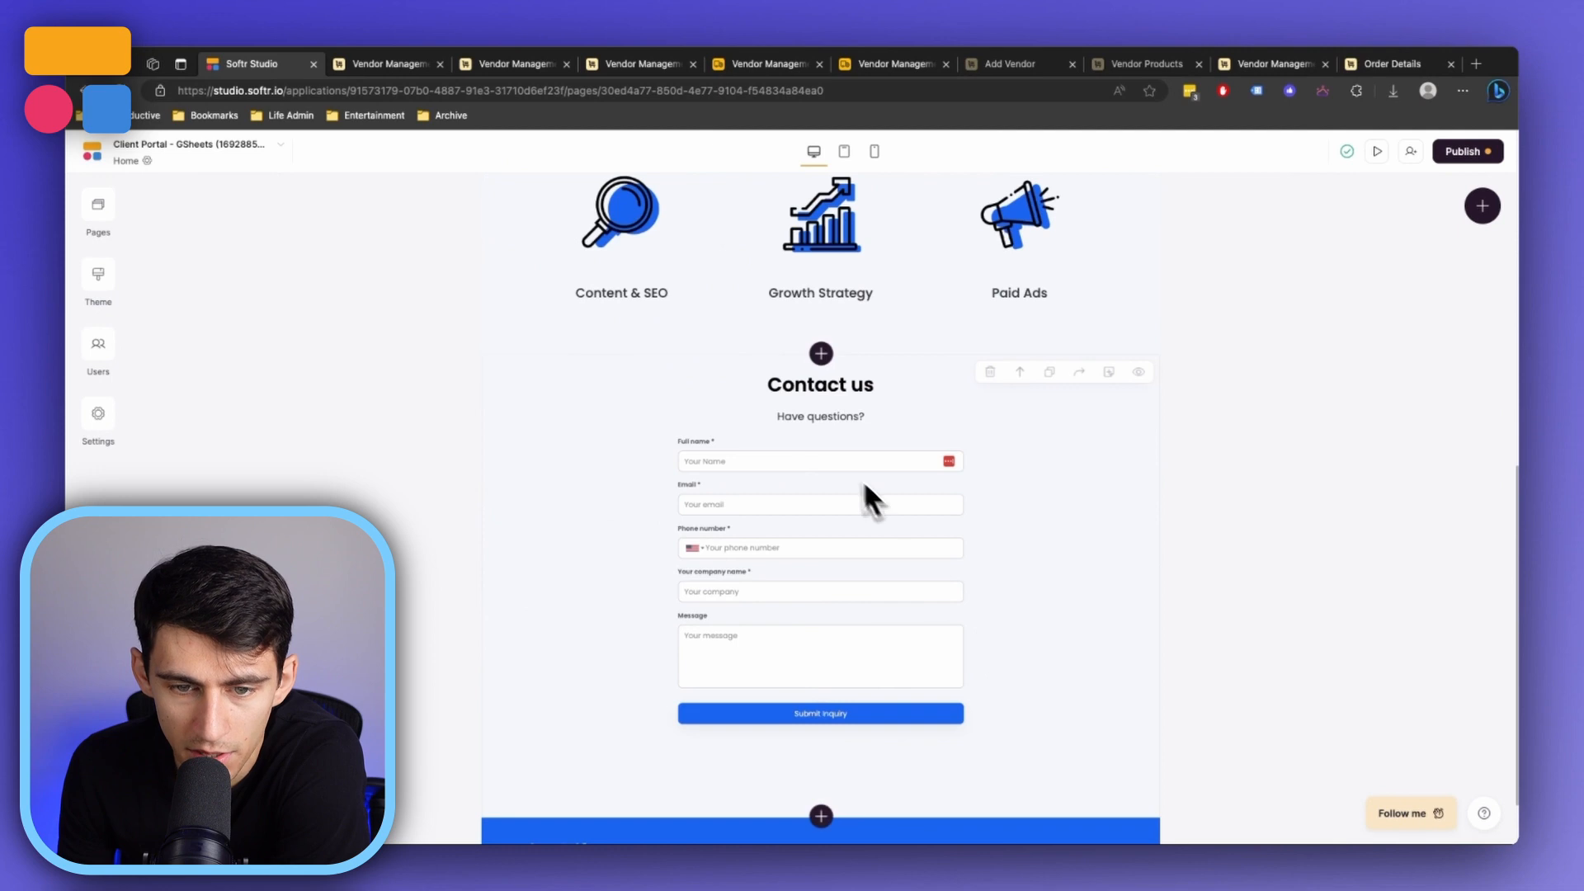
pyautogui.click(98, 204)
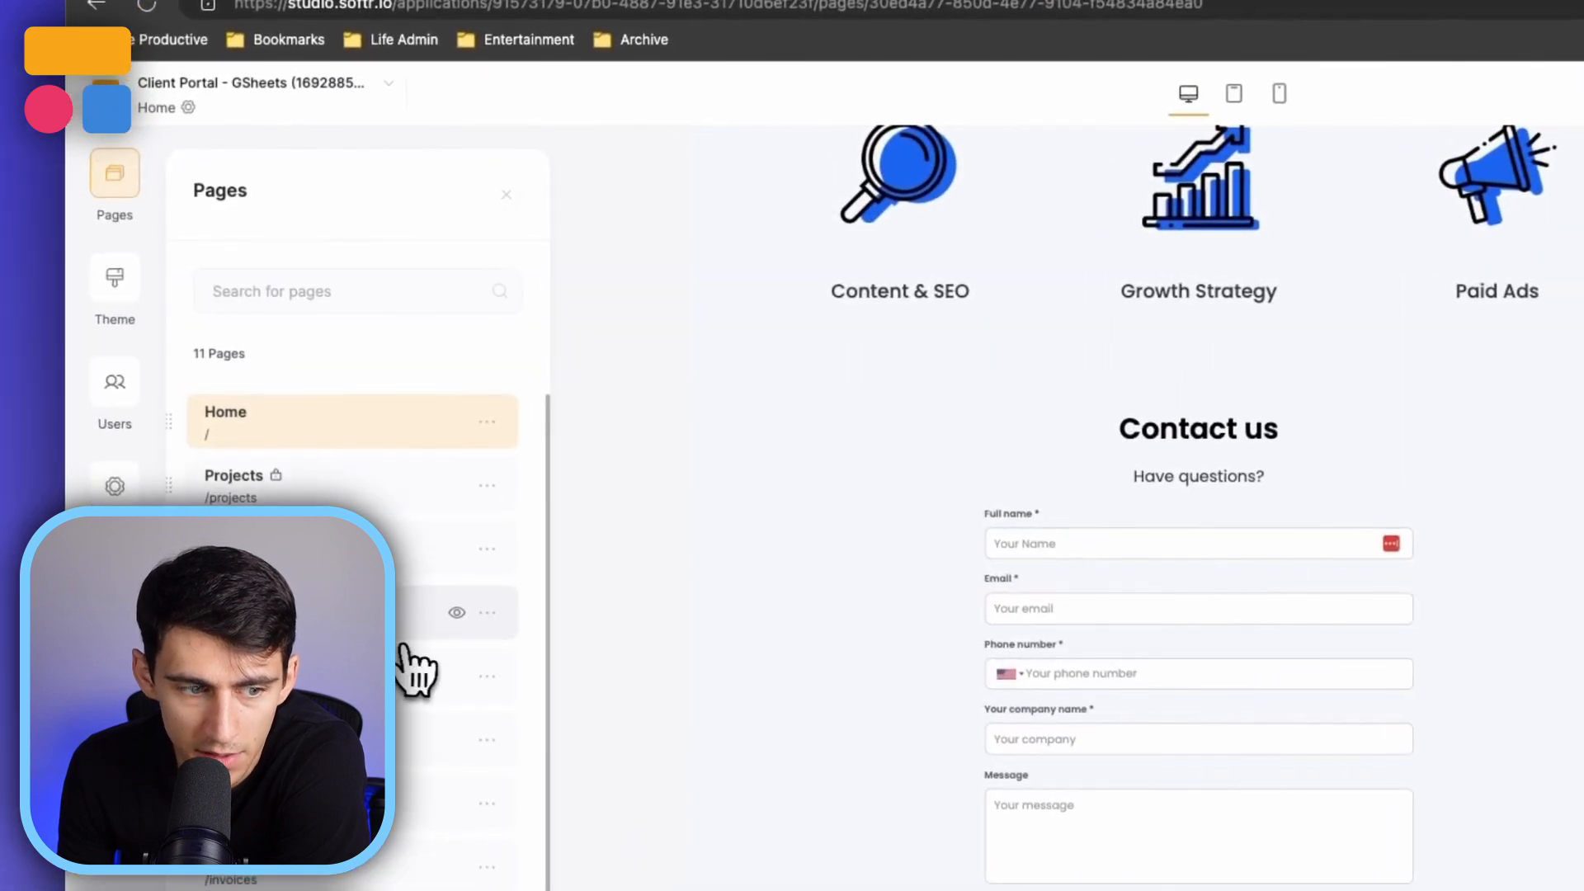
pyautogui.click(404, 651)
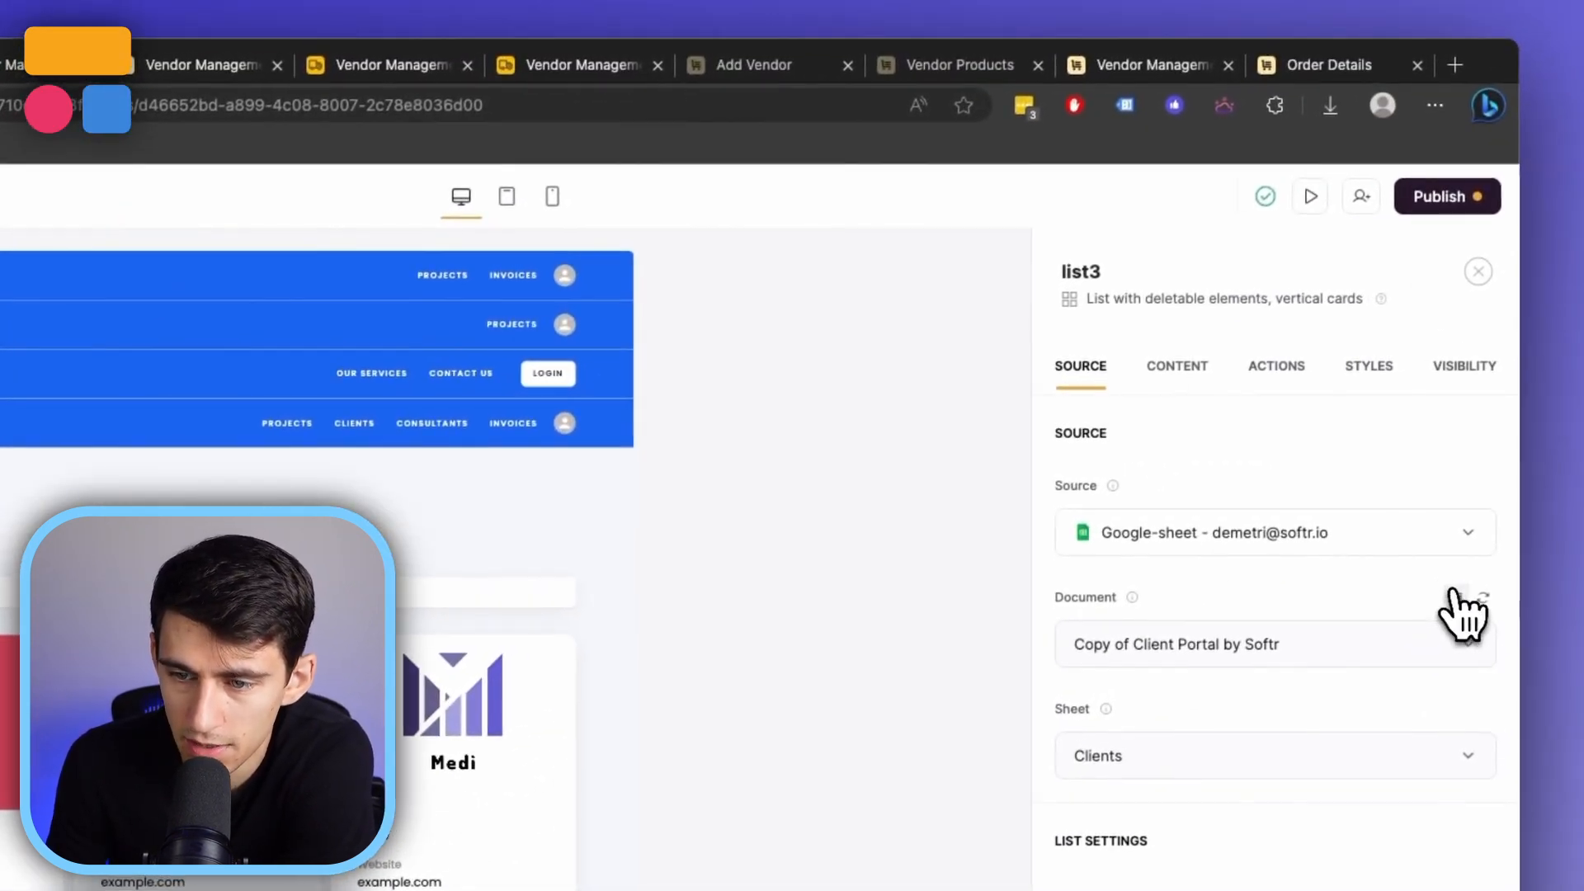
# Open the block's connected Google Sheets document, dismiss the data extraction notice, and view the Clients sheet
pyautogui.click(1453, 593)
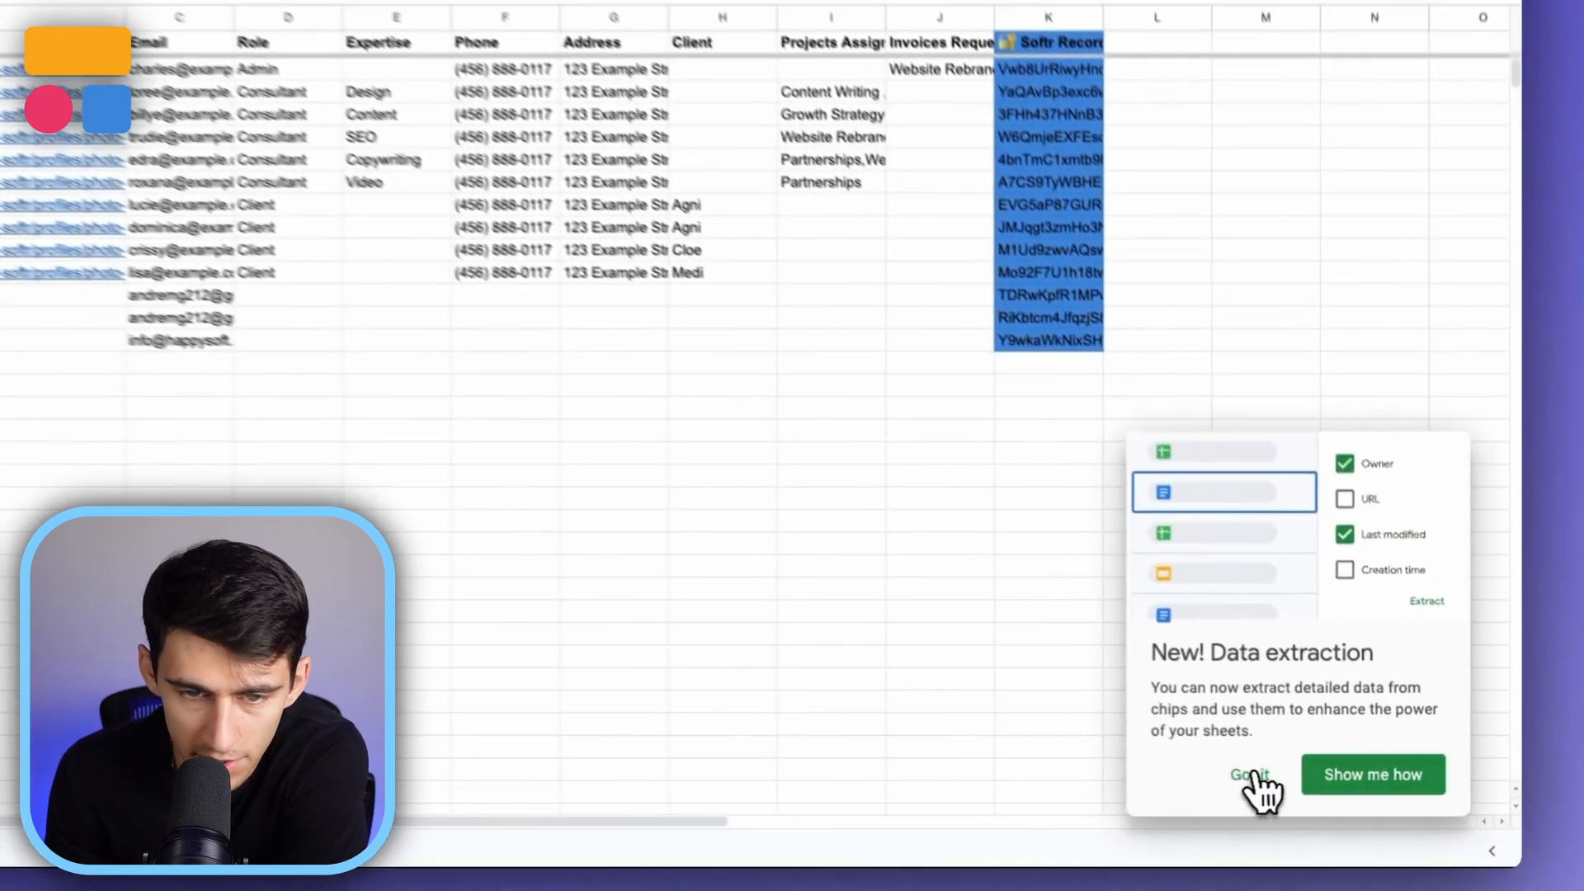
pyautogui.click(1327, 778)
pyautogui.click(627, 263)
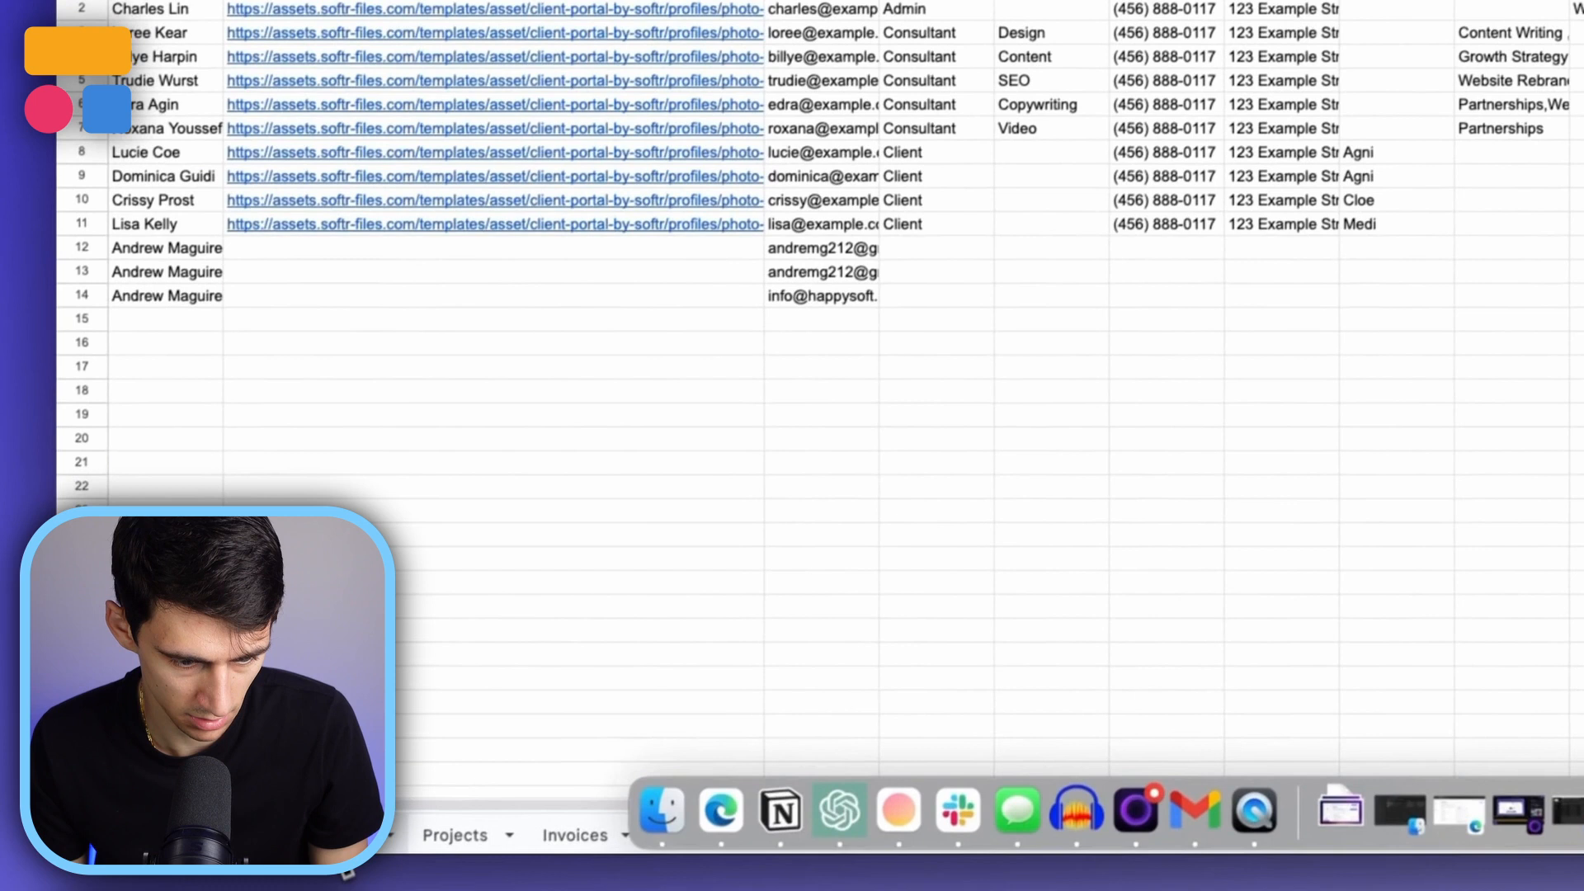
pyautogui.click(359, 828)
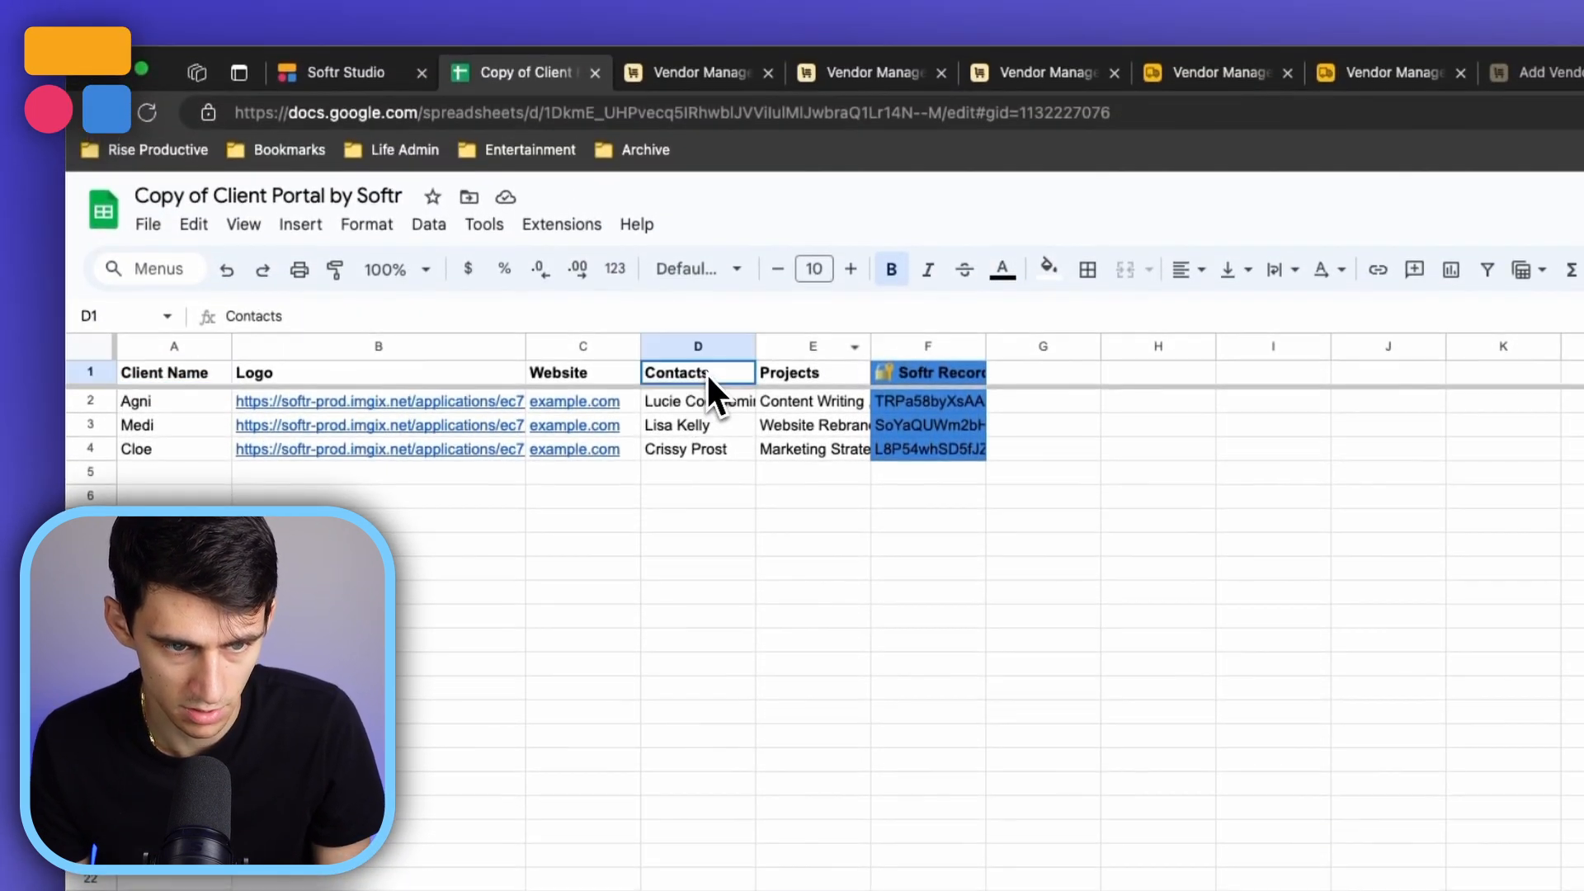
# Append "daslfjdsla;f;lsf" to the Contacts header in cell D1 and check the Clients page in Softr Studio
pyautogui.doubleClick(705, 375)
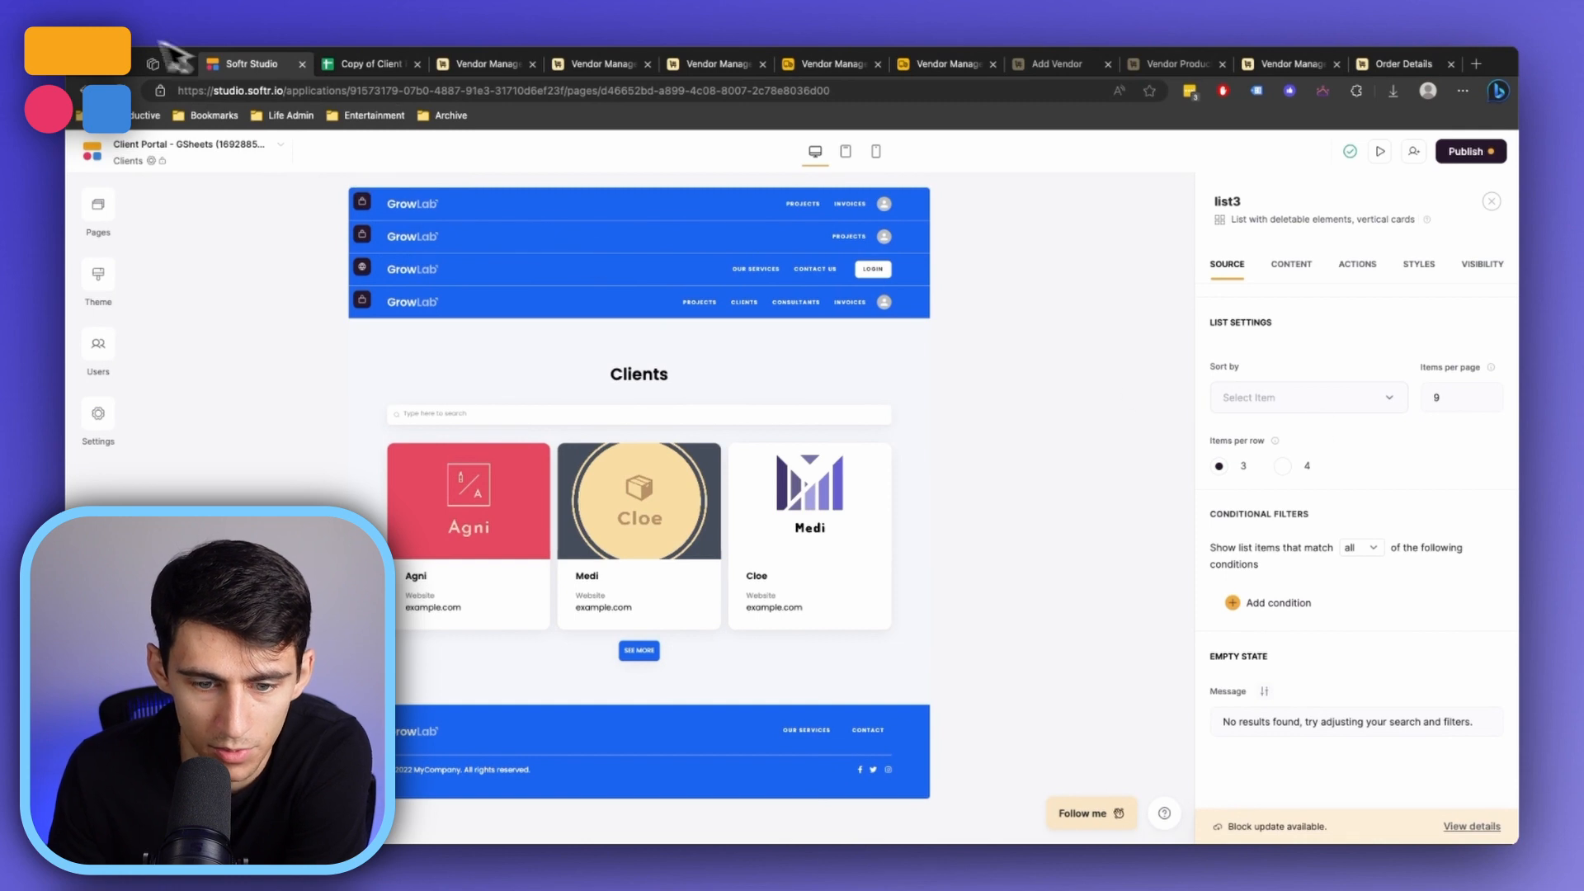
pyautogui.click(121, 89)
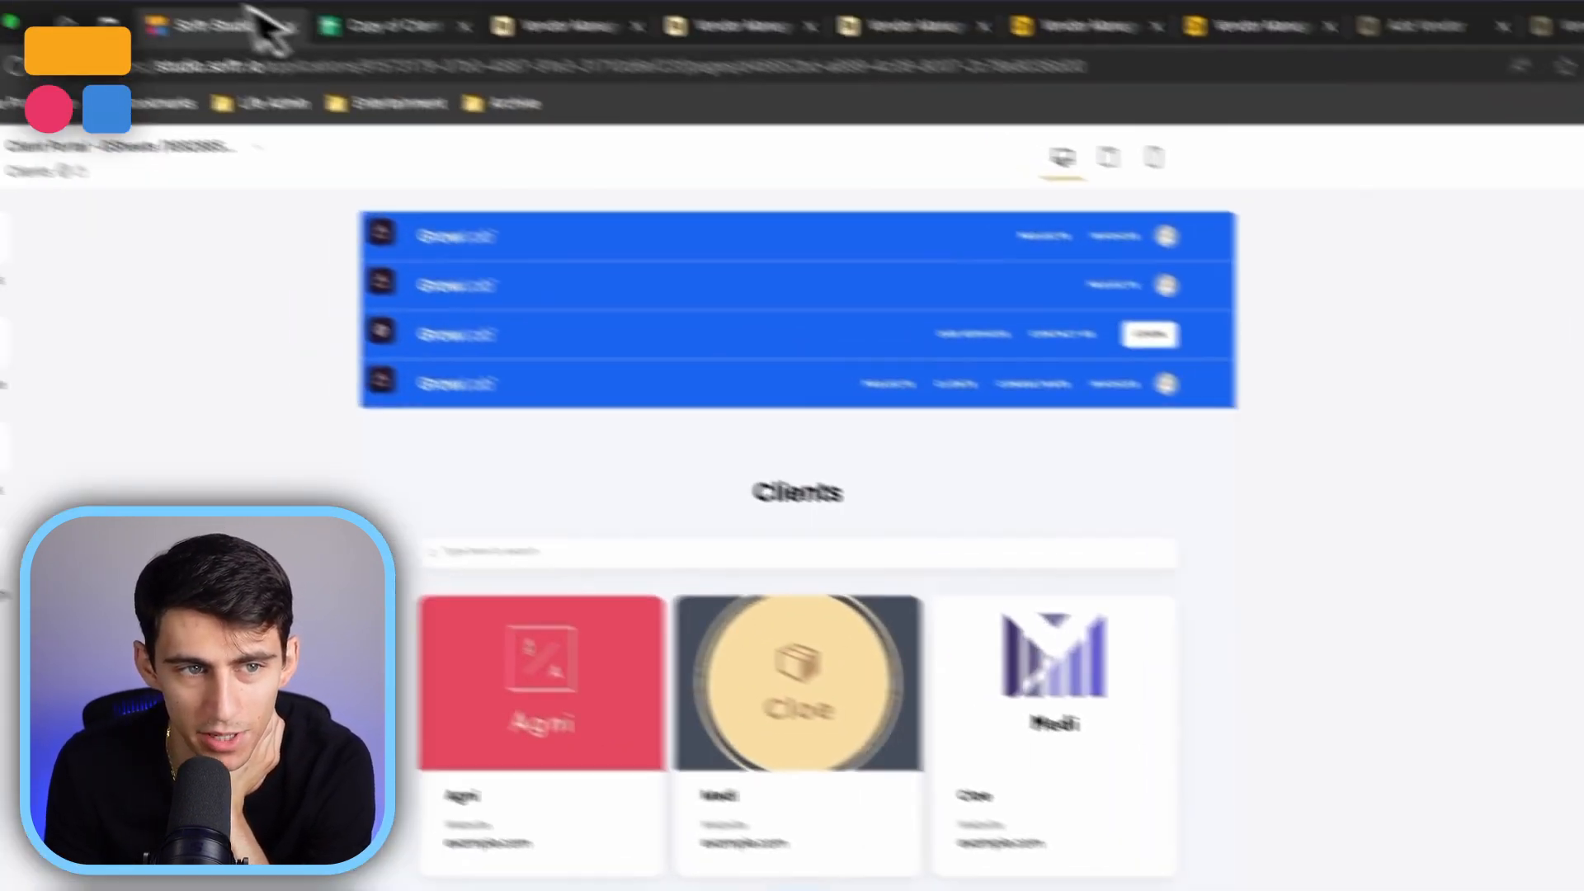
pyautogui.click(511, 74)
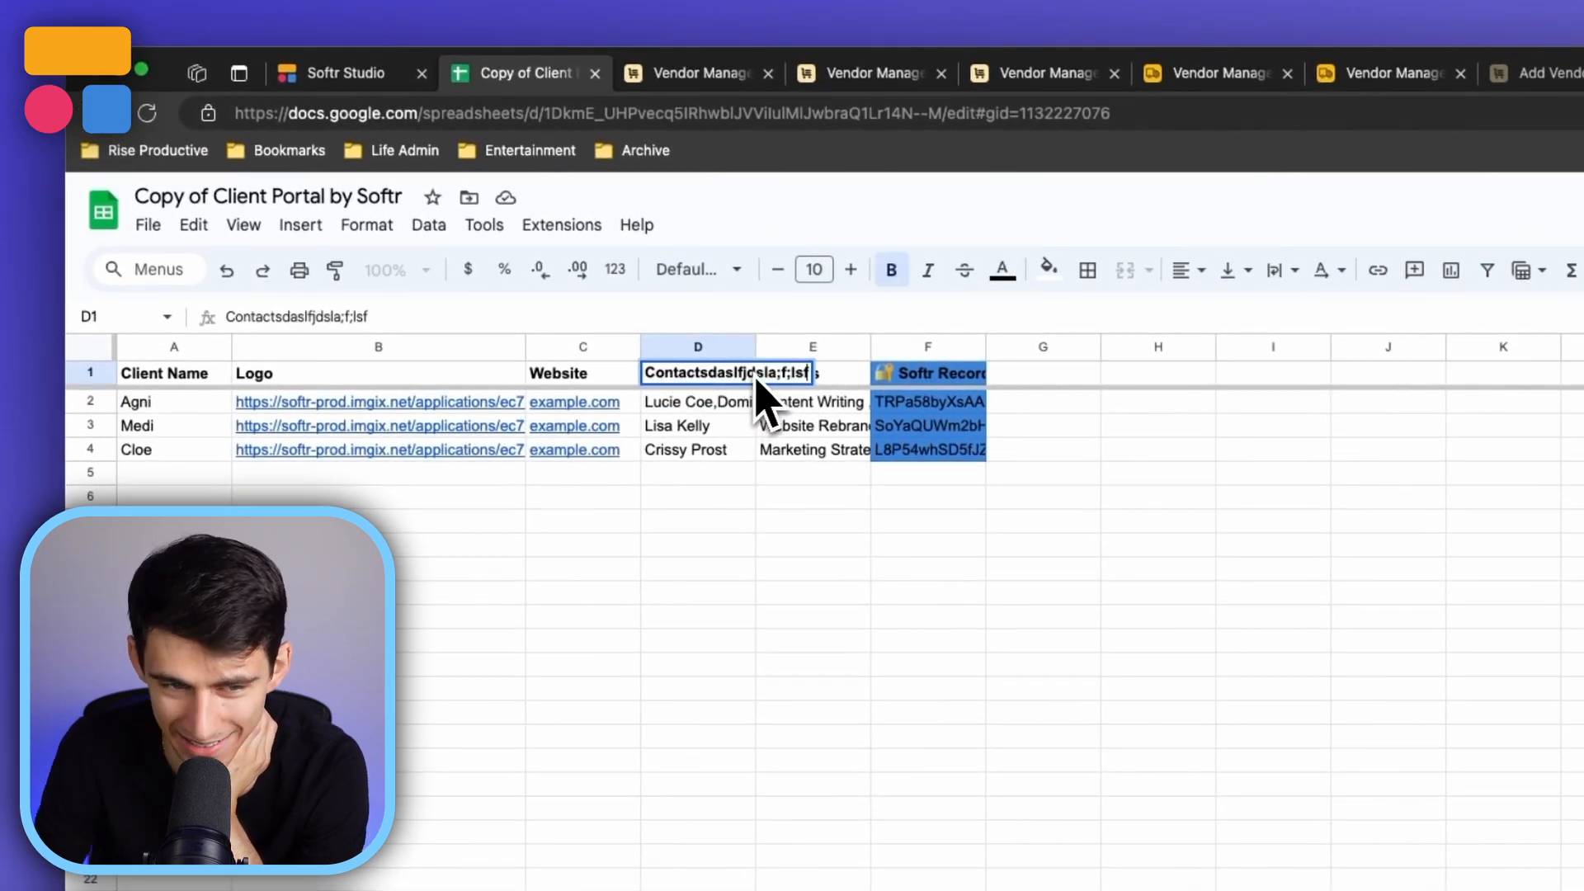
# Restore the header in cell D1 of the Clients sheet to Contacts
pyautogui.press('BackSpace')
pyautogui.press('BackSpace')
pyautogui.press('BackSpace')
pyautogui.press('BackSpace')
pyautogui.press('BackSpace')
pyautogui.press('BackSpace')
pyautogui.press('BackSpace')
pyautogui.press('BackSpace')
pyautogui.press('BackSpace')
pyautogui.press('BackSpace')
pyautogui.press('BackSpace')
pyautogui.press('BackSpace')
pyautogui.press('BackSpace')
pyautogui.press('BackSpace')
pyautogui.press('BackSpace')
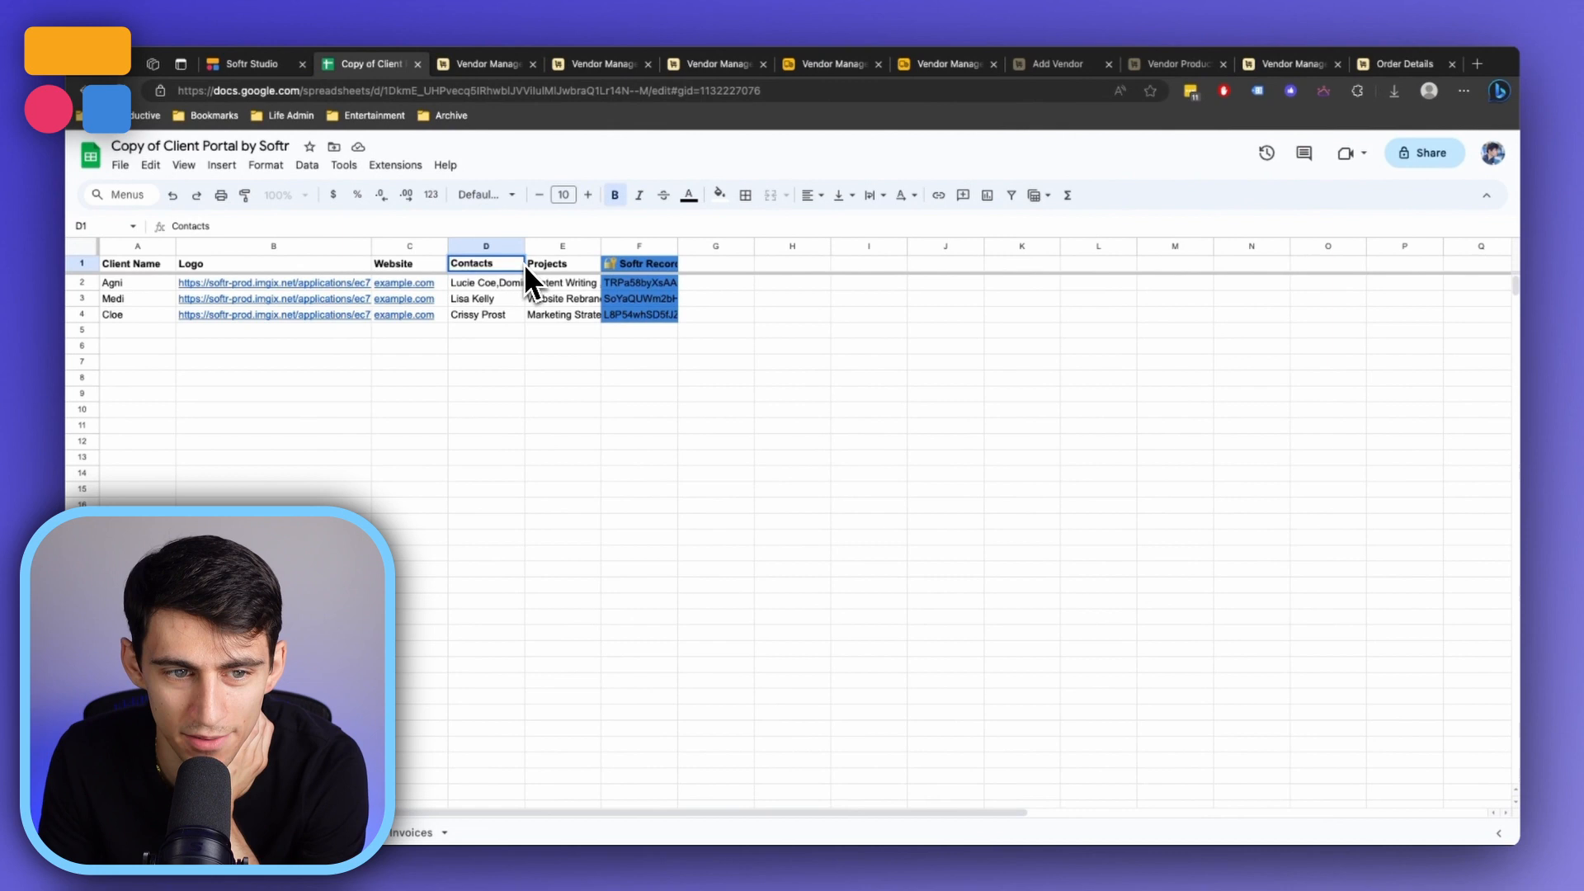
pyautogui.press('Return')
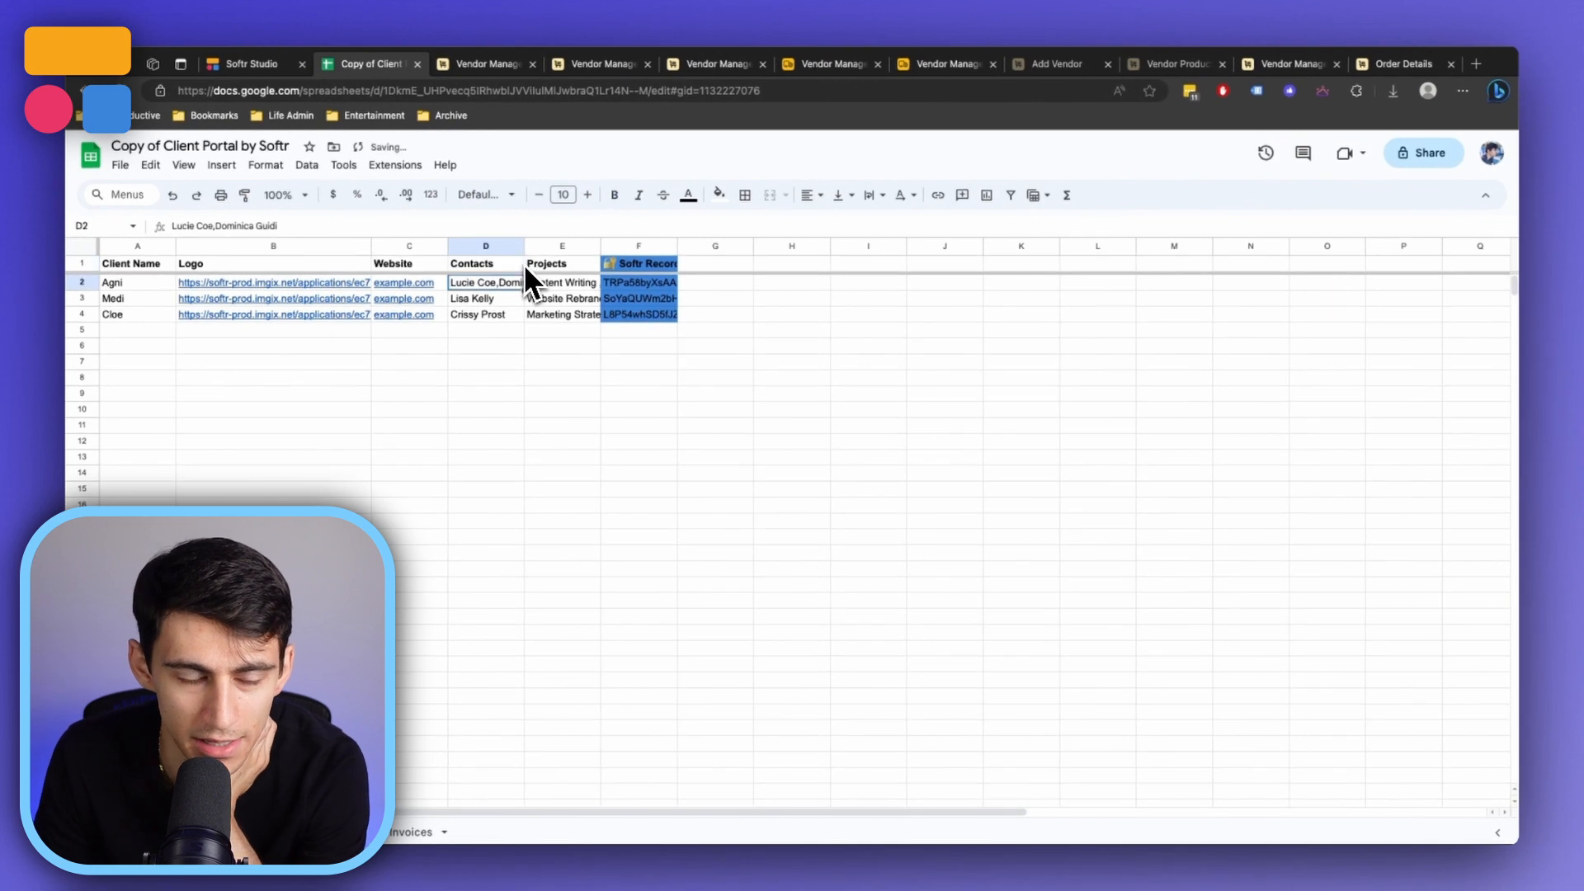
# Return to Softr Studio, inspect the list3 block's Website item field settings, and compare them with the Clients sheet's columns
pyautogui.click(251, 64)
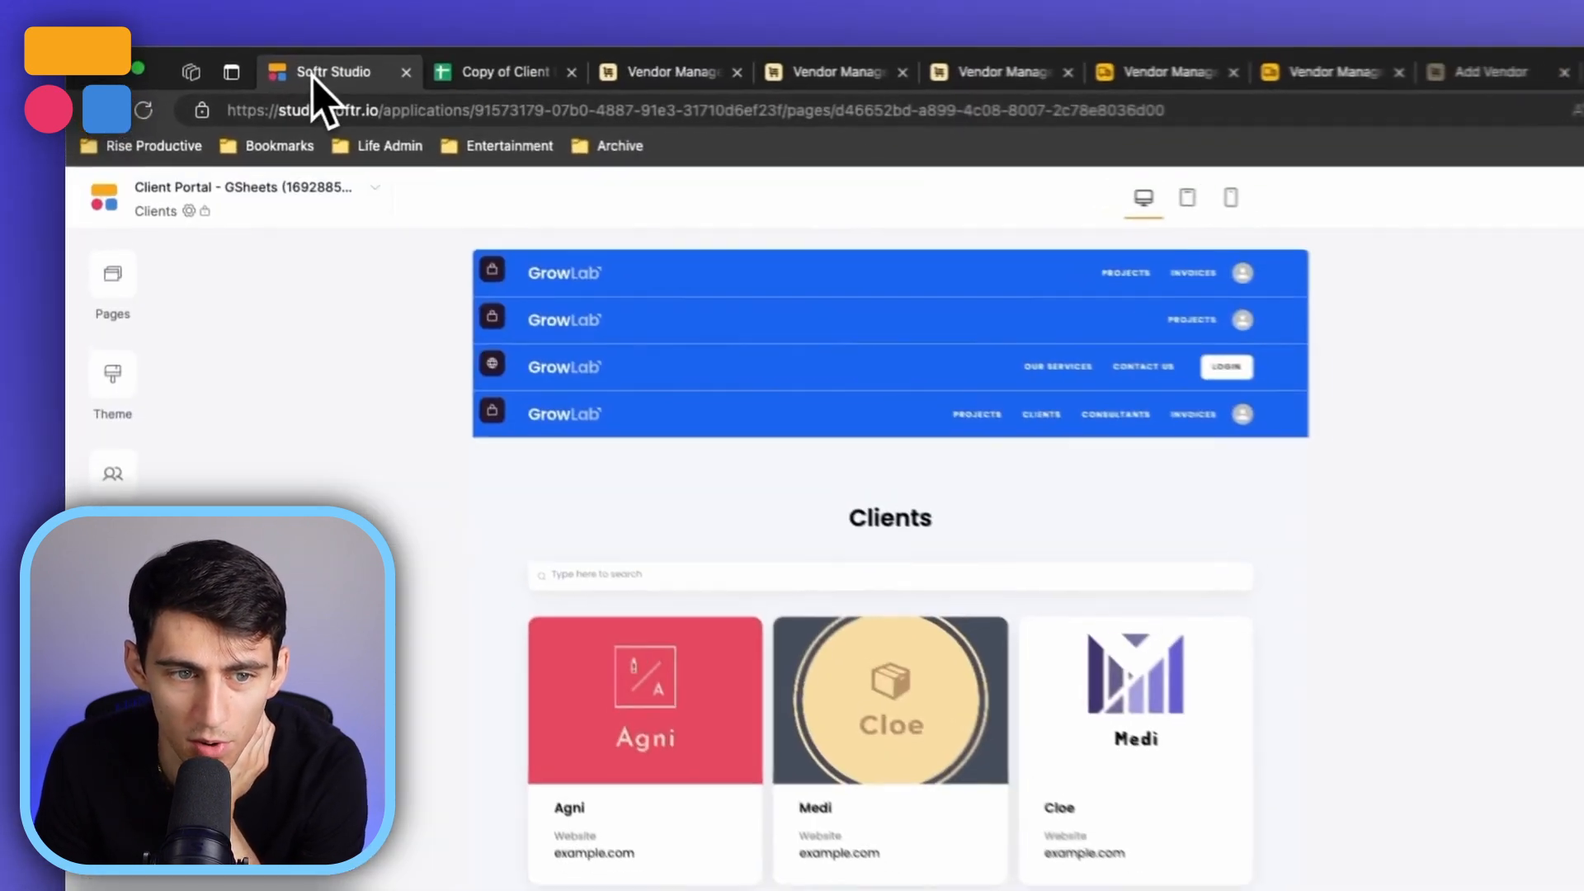
pyautogui.click(148, 114)
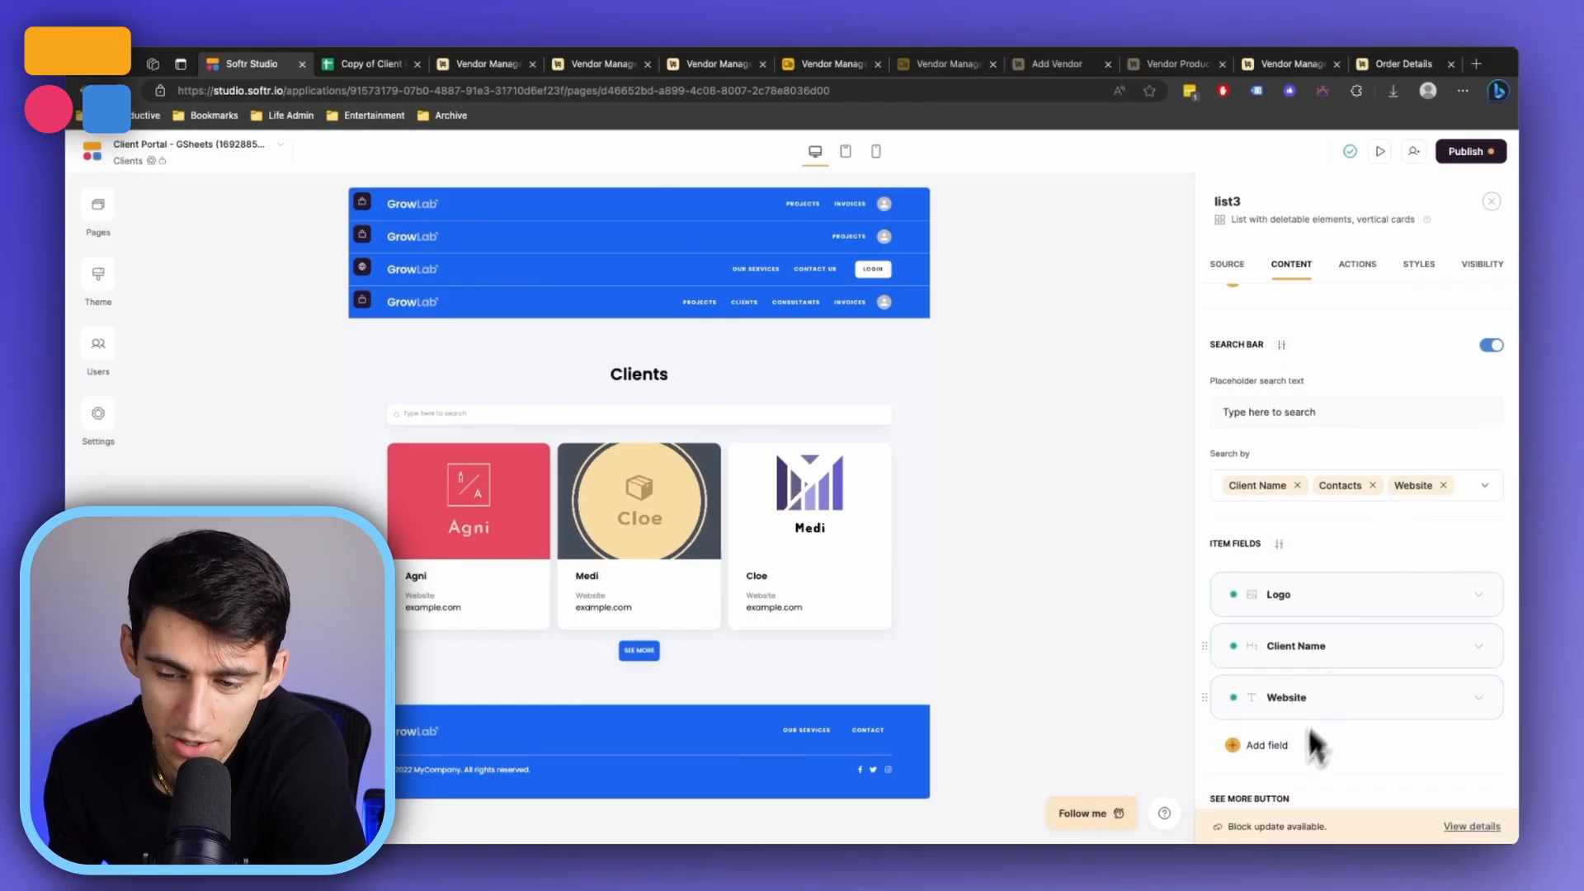
pyautogui.click(1270, 700)
pyautogui.scroll(-4, 1313, 682)
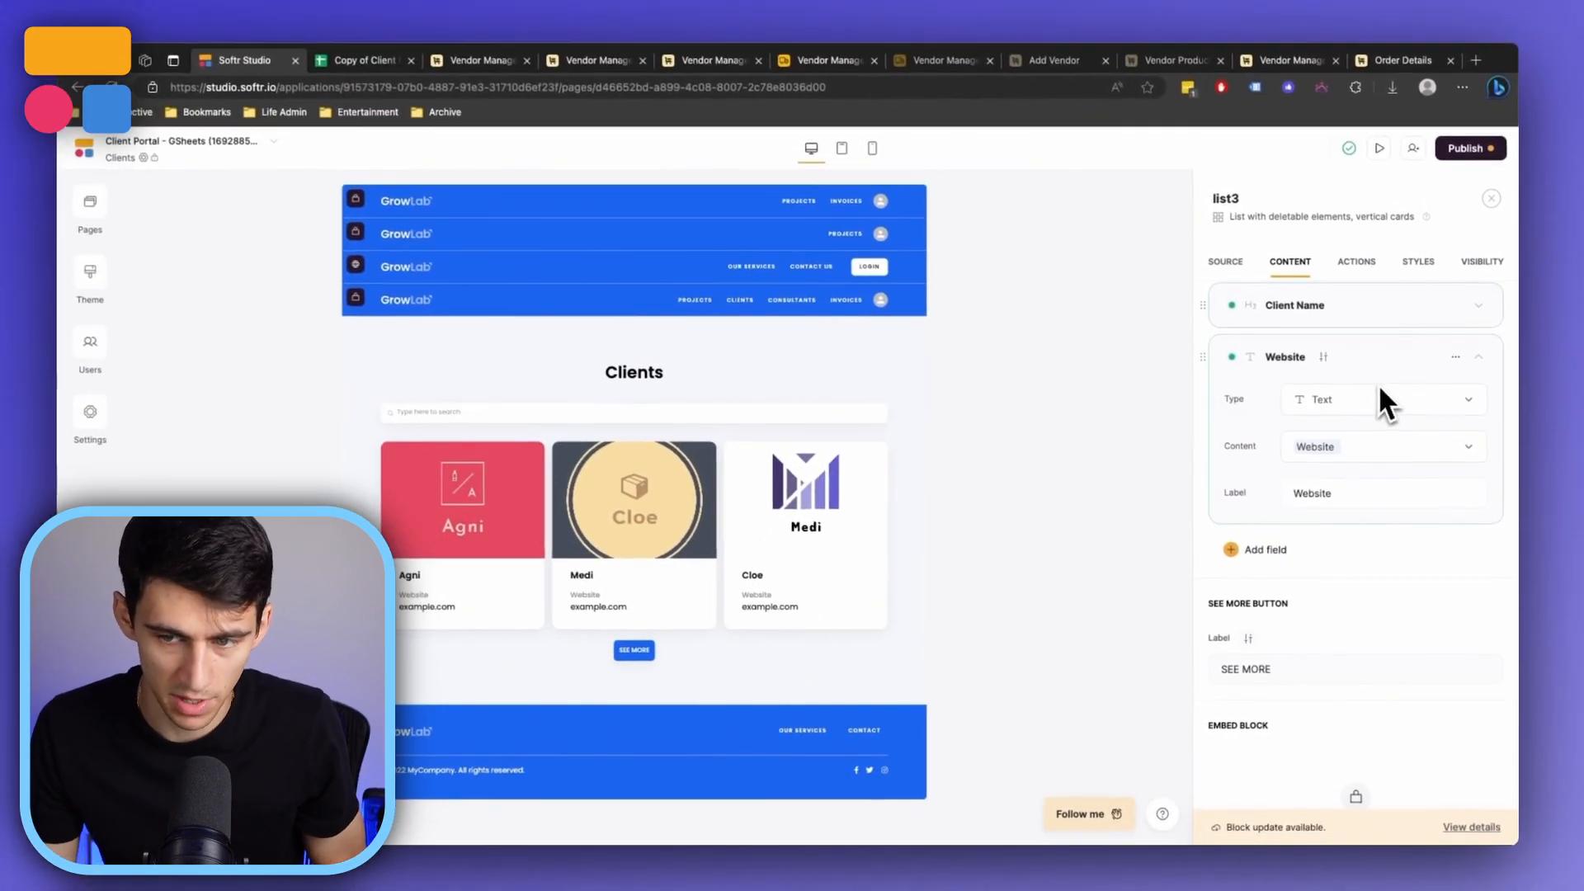
pyautogui.click(366, 62)
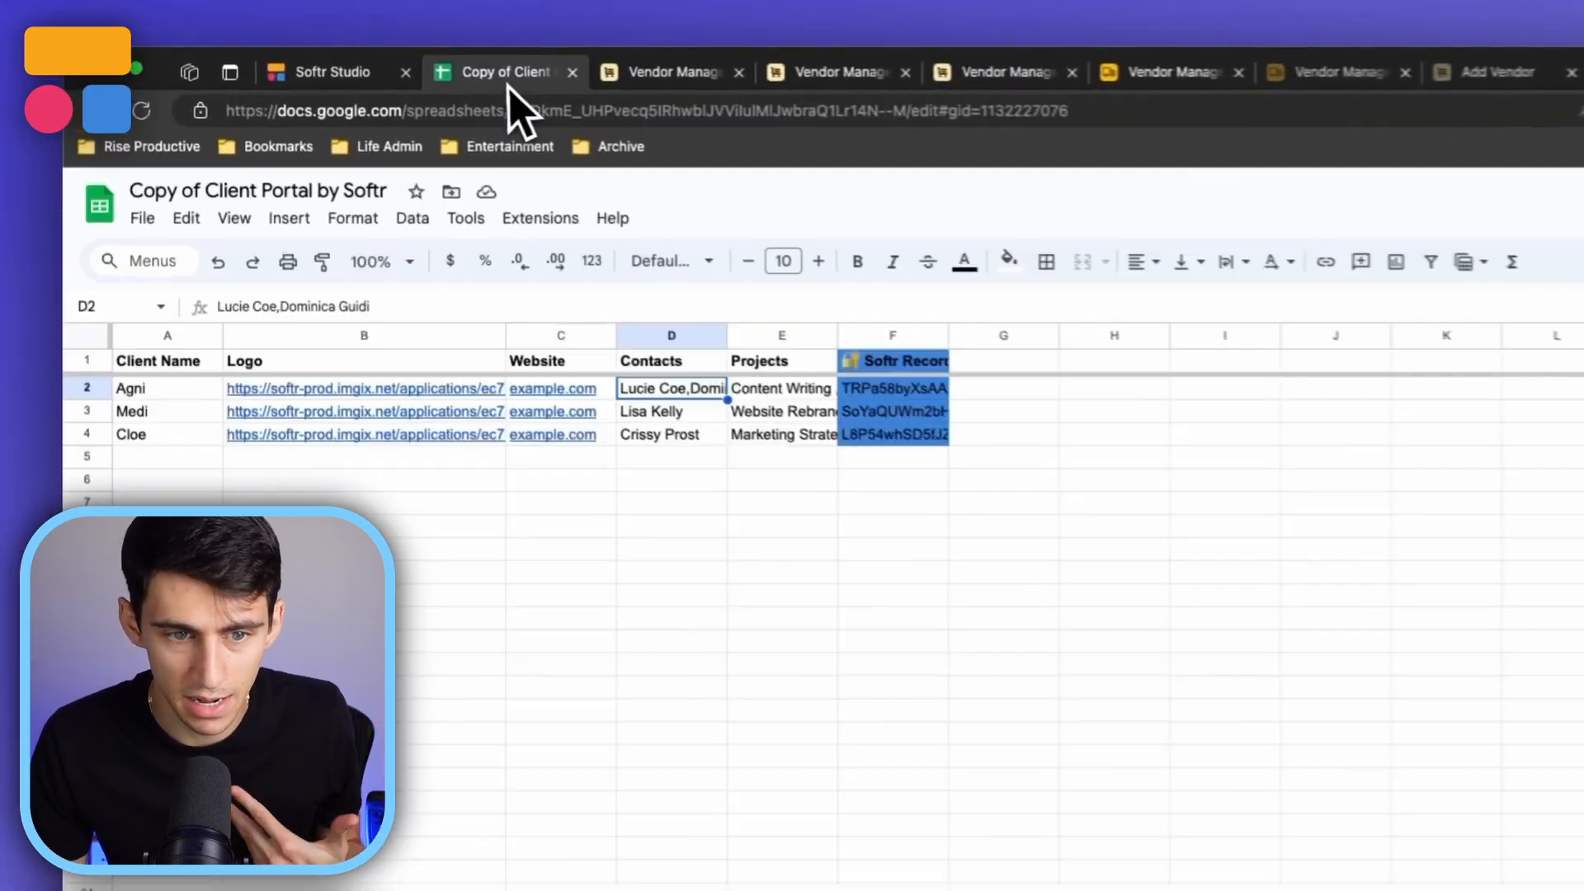